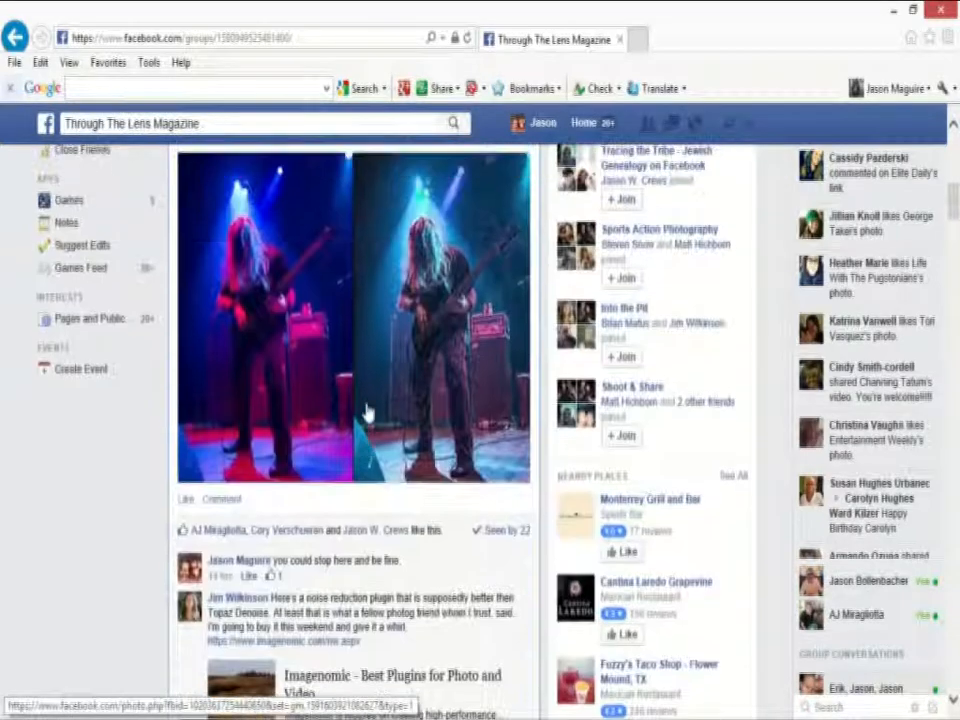
Review the Facebook group comments about noise reduction plugins and enlarge the before-and-after photo of the guitarist.
{"action": "scroll", "coordinate": [366, 411], "scroll_direction": "down", "scroll_amount": 2}
{"action": "scroll", "coordinate": [366, 411], "scroll_direction": "down", "scroll_amount": 4}
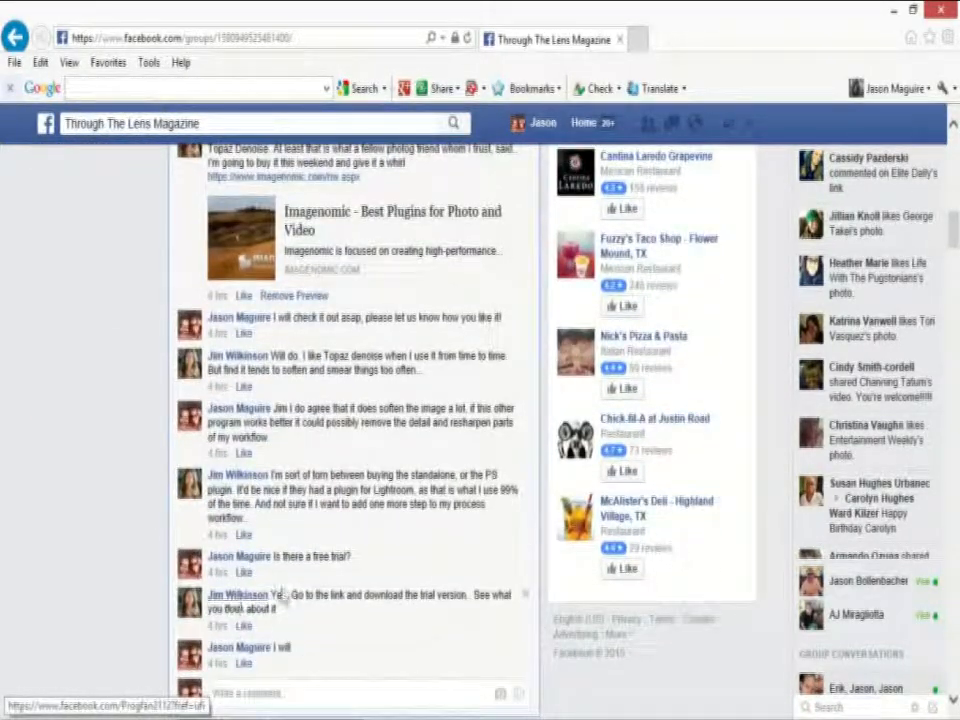
{"action": "scroll", "coordinate": [280, 594], "scroll_direction": "up", "scroll_amount": 2}
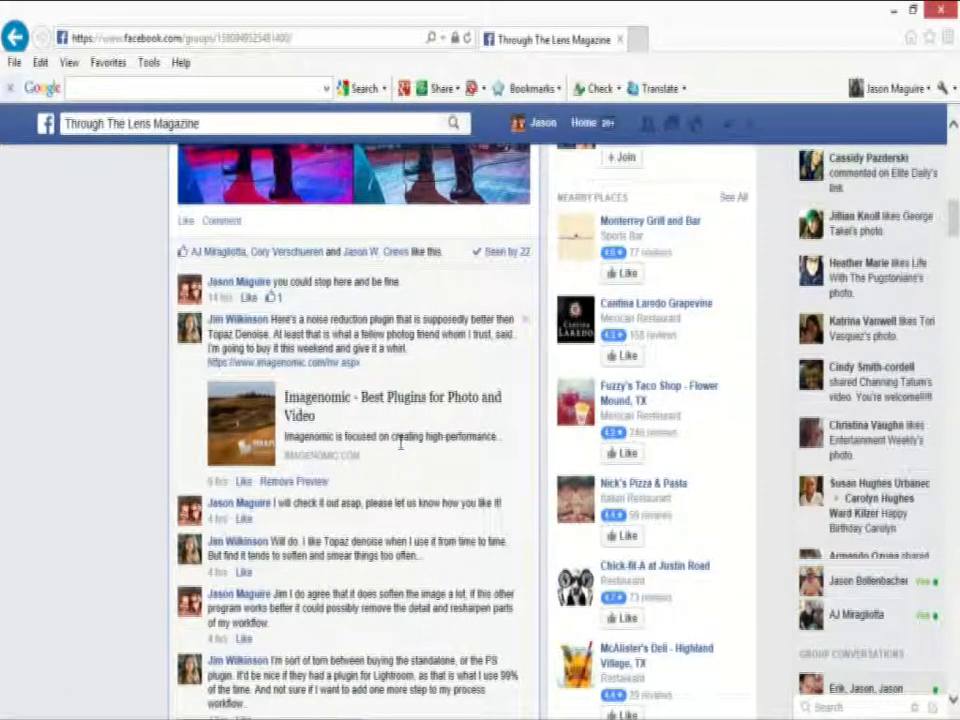
{"action": "scroll", "coordinate": [362, 482], "scroll_direction": "up", "scroll_amount": 3}
{"action": "left_click", "coordinate": [359, 396]}
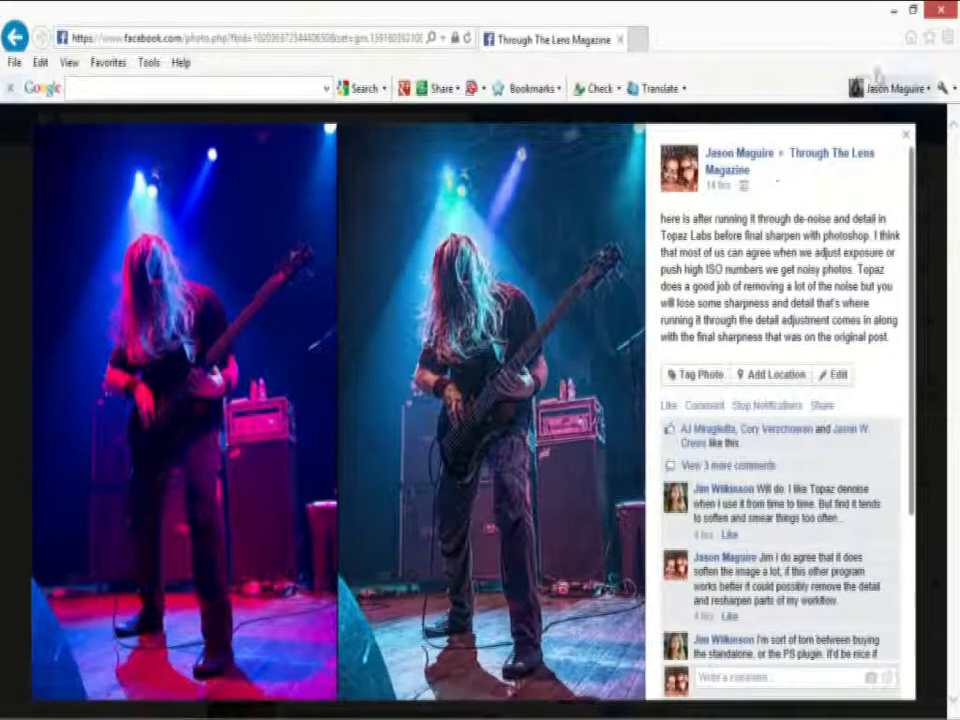
Switch to Noiseware Professional and open DSC_2625.jpg from the Desktop, applying its embedded Adobe RGB (1998) ICC profile.
{"action": "left_click", "coordinate": [891, 10]}
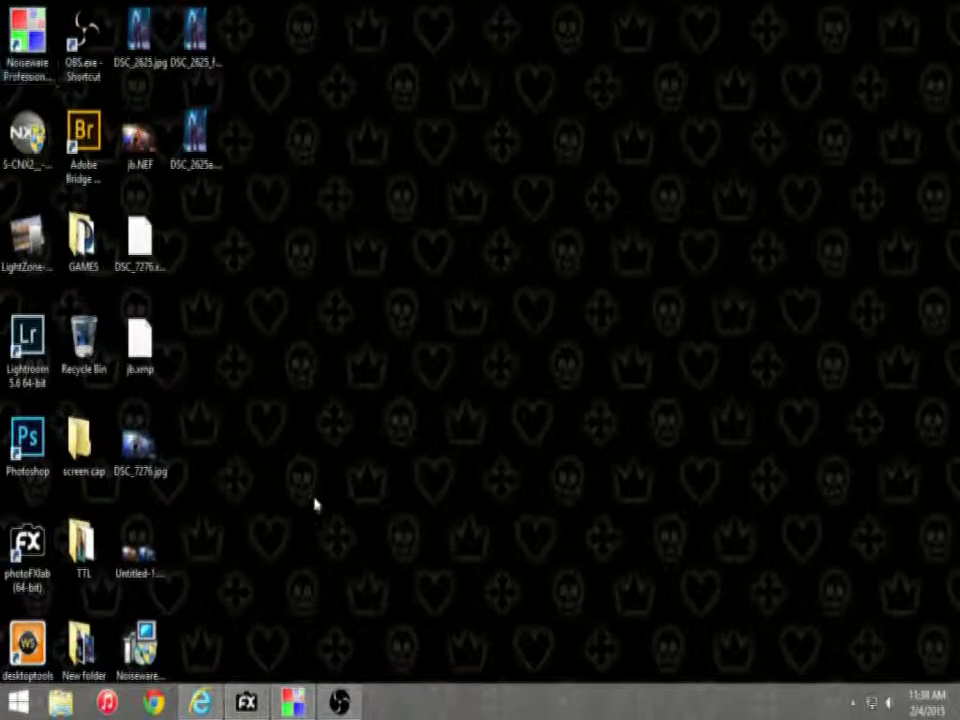
{"action": "left_click", "coordinate": [300, 703]}
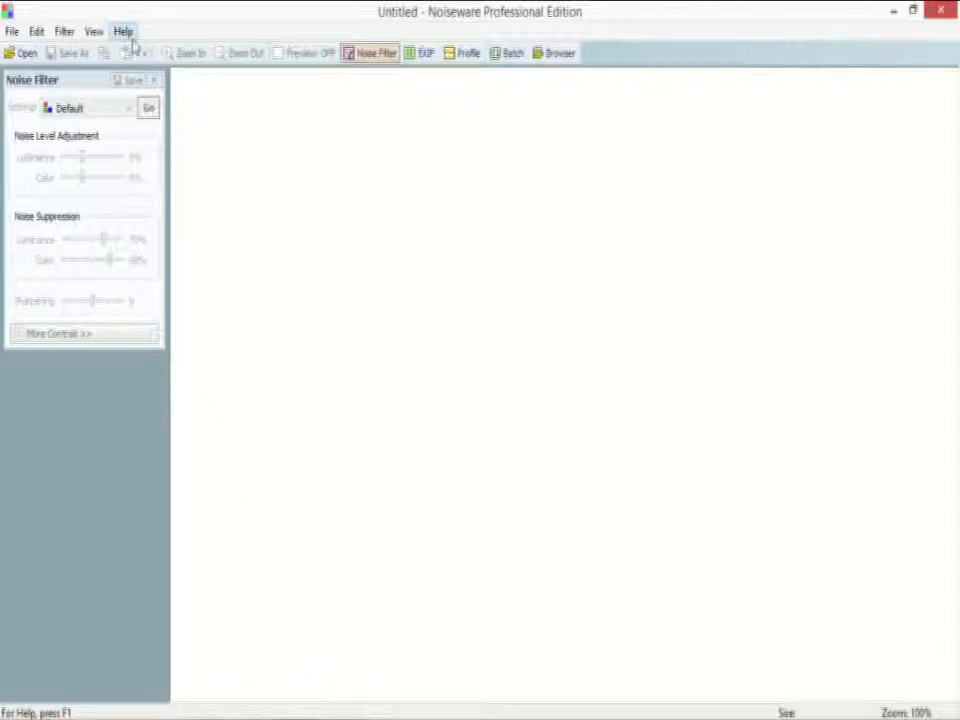
{"action": "left_click", "coordinate": [23, 55]}
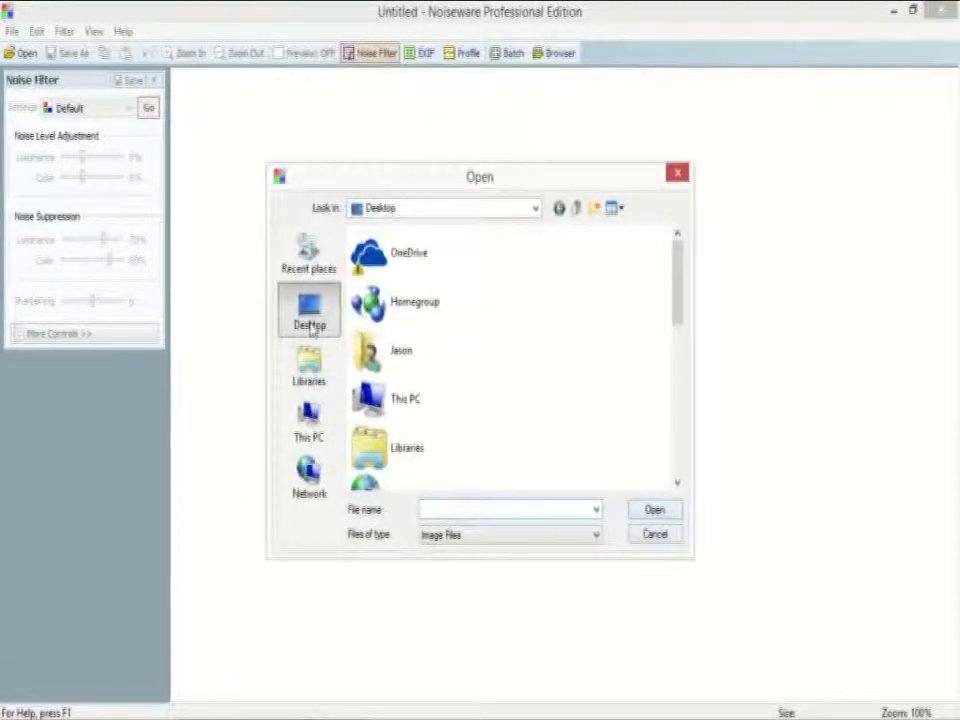
{"action": "left_click_drag", "start_coordinate": [673, 334], "coordinate": [677, 489]}
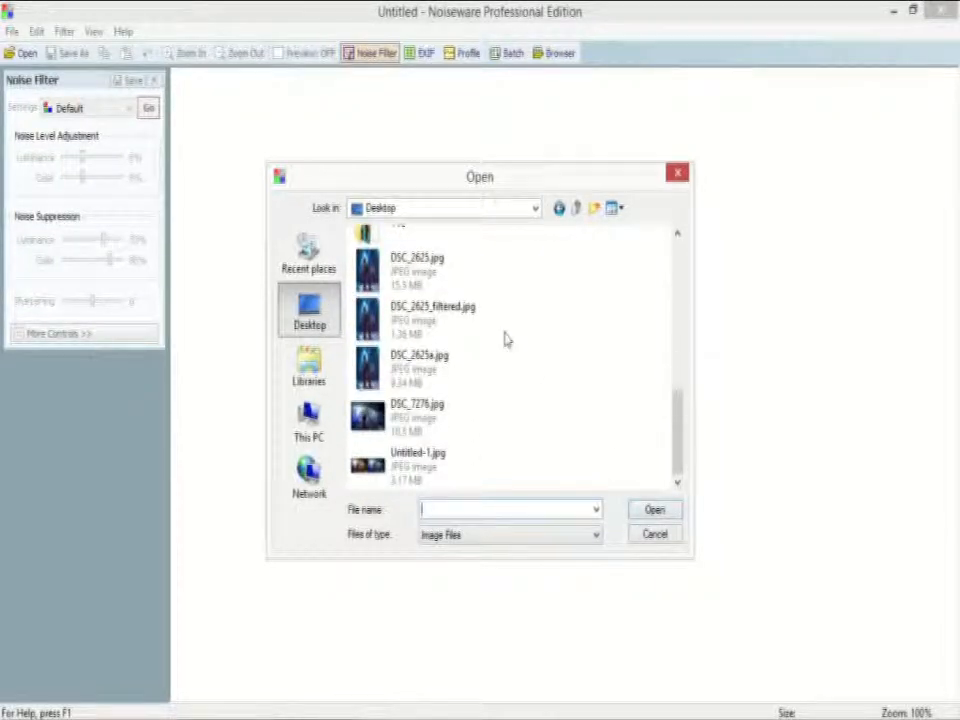
{"action": "left_click", "coordinate": [458, 283]}
{"action": "double_click", "coordinate": [437, 275]}
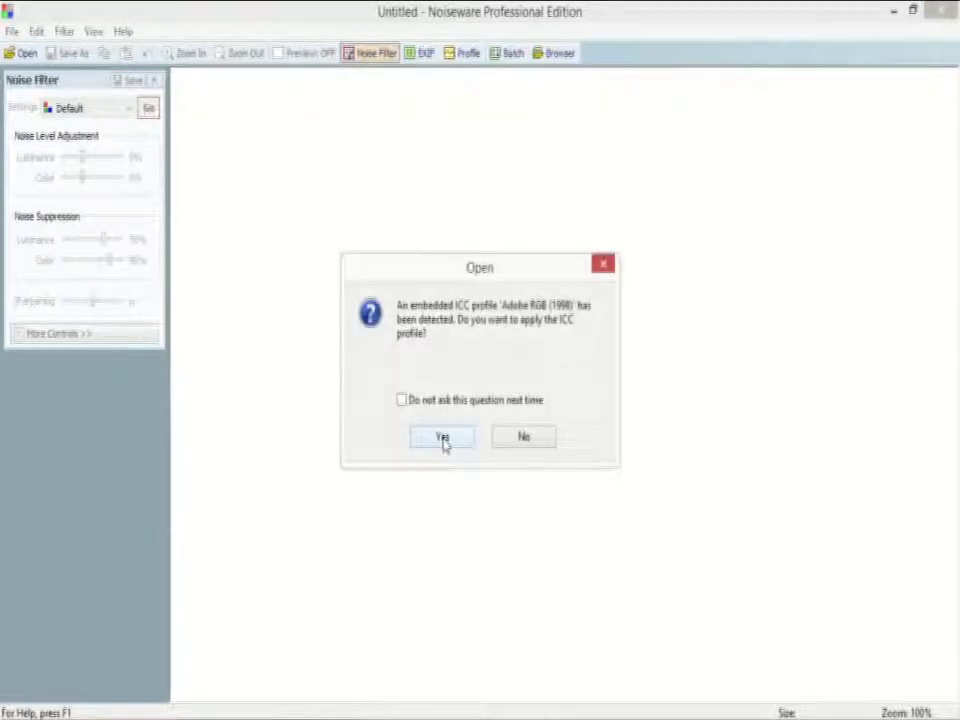
{"action": "left_click", "coordinate": [443, 438]}
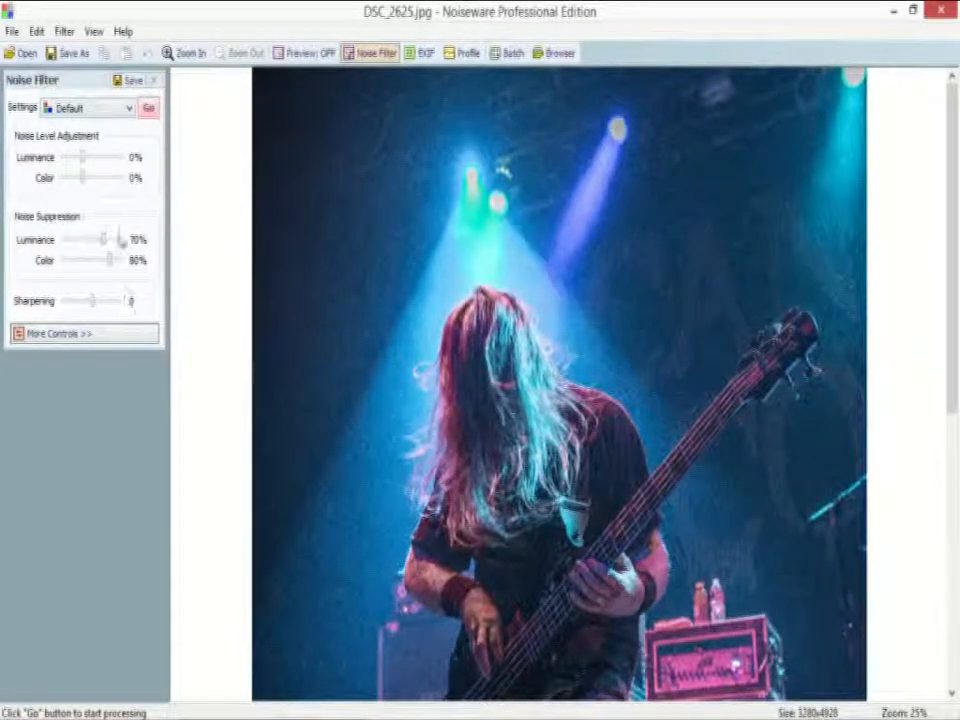
Process the photo with the Full suppression noise filter preset.
{"action": "left_click", "coordinate": [129, 108]}
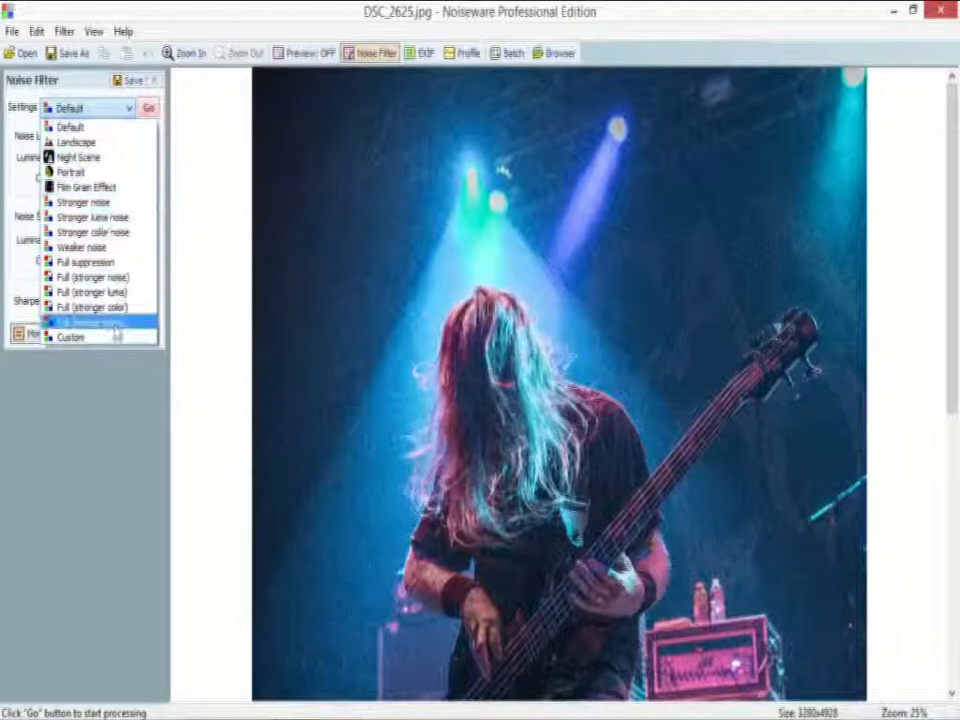
{"action": "left_click", "coordinate": [101, 263]}
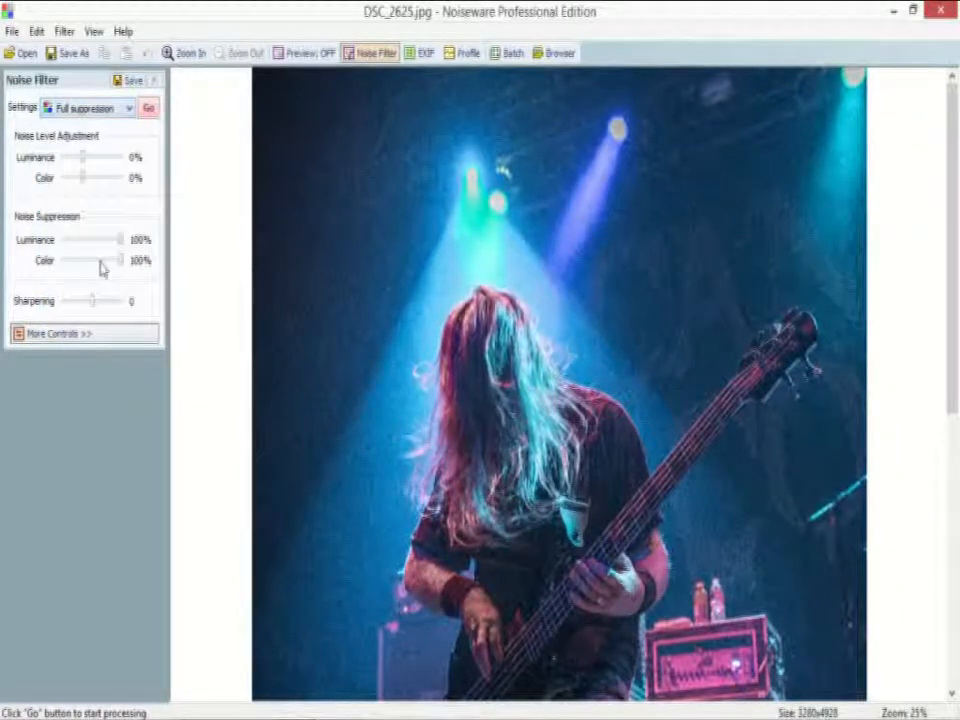
{"action": "left_click", "coordinate": [147, 109]}
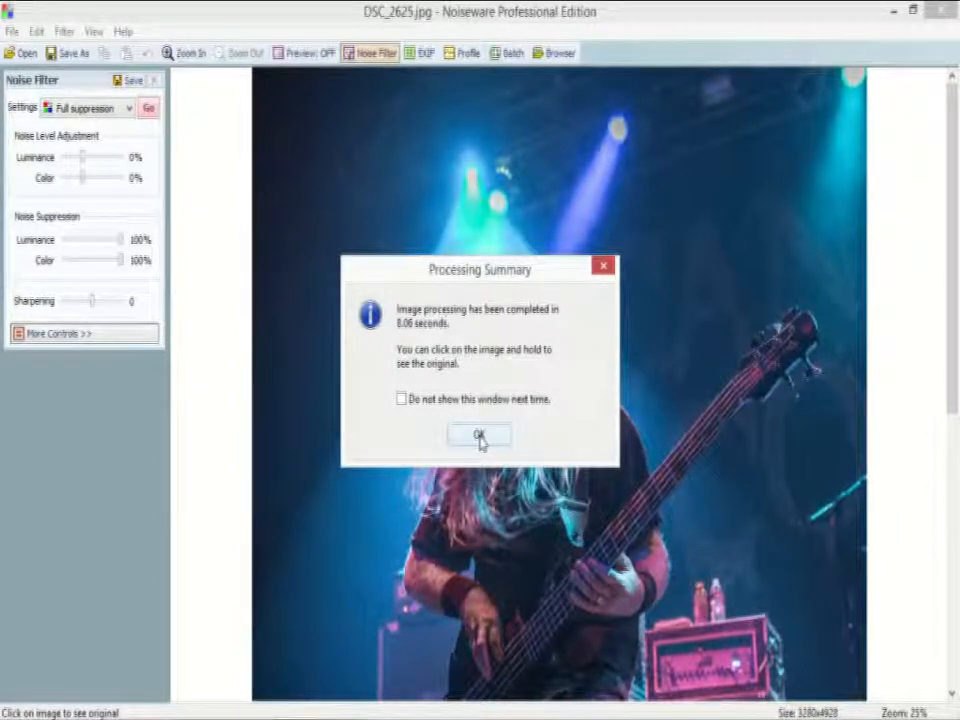
{"action": "left_click", "coordinate": [480, 437]}
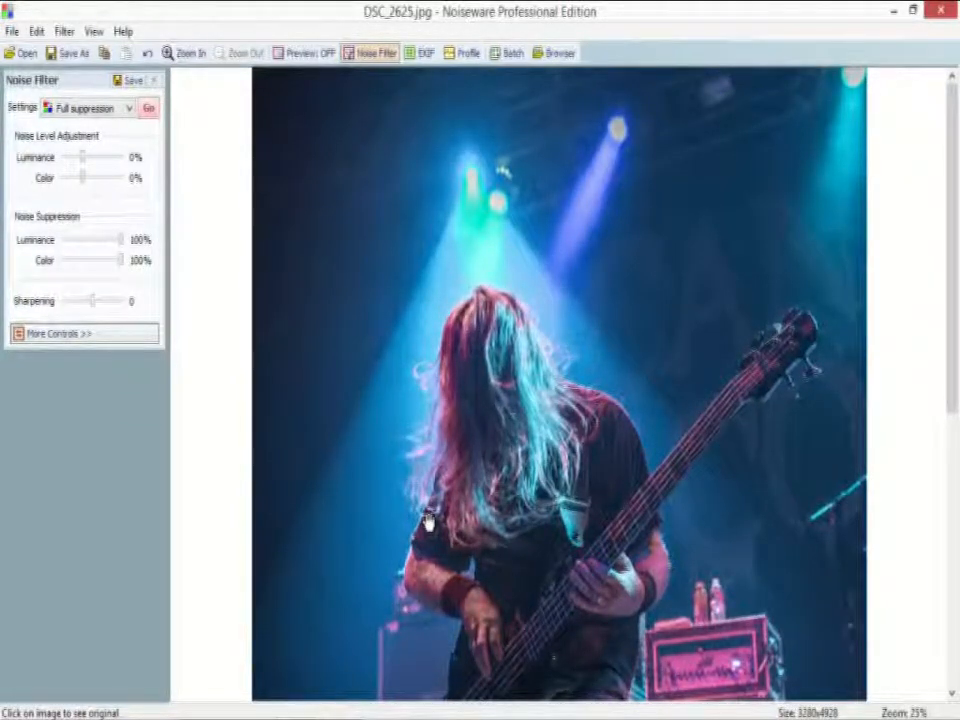
Check the filtered photo and save it as a JPEG named DSC_2625_filtered.jpg on the Desktop, replacing the existing file.
{"action": "left_click_drag", "start_coordinate": [514, 510], "coordinate": [492, 208]}
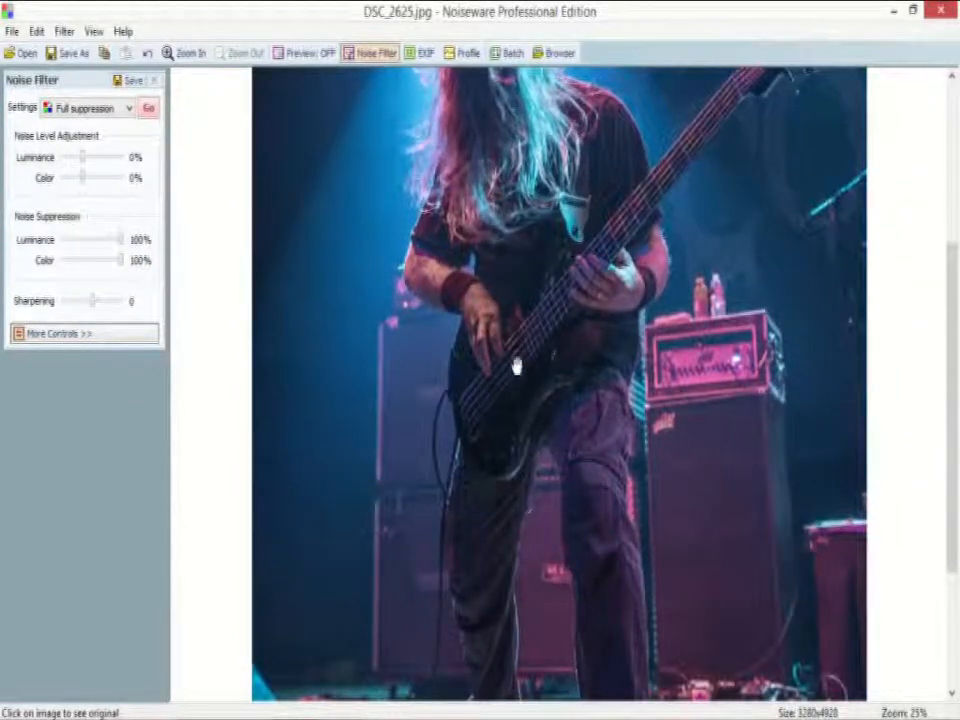
{"action": "left_click_drag", "start_coordinate": [489, 323], "coordinate": [500, 358]}
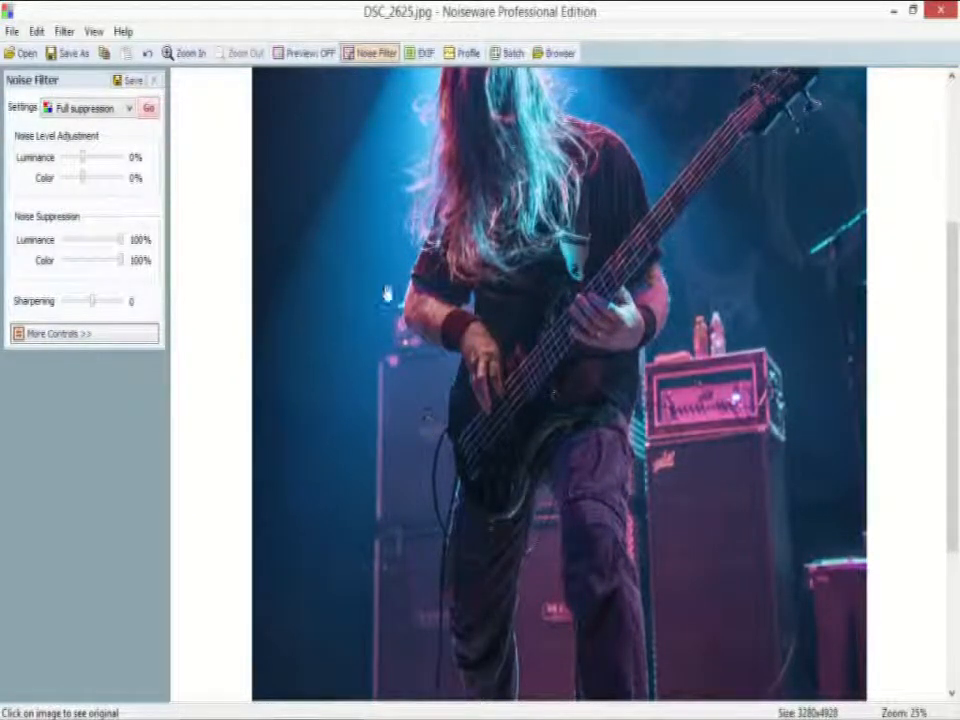
{"action": "left_click", "coordinate": [70, 52]}
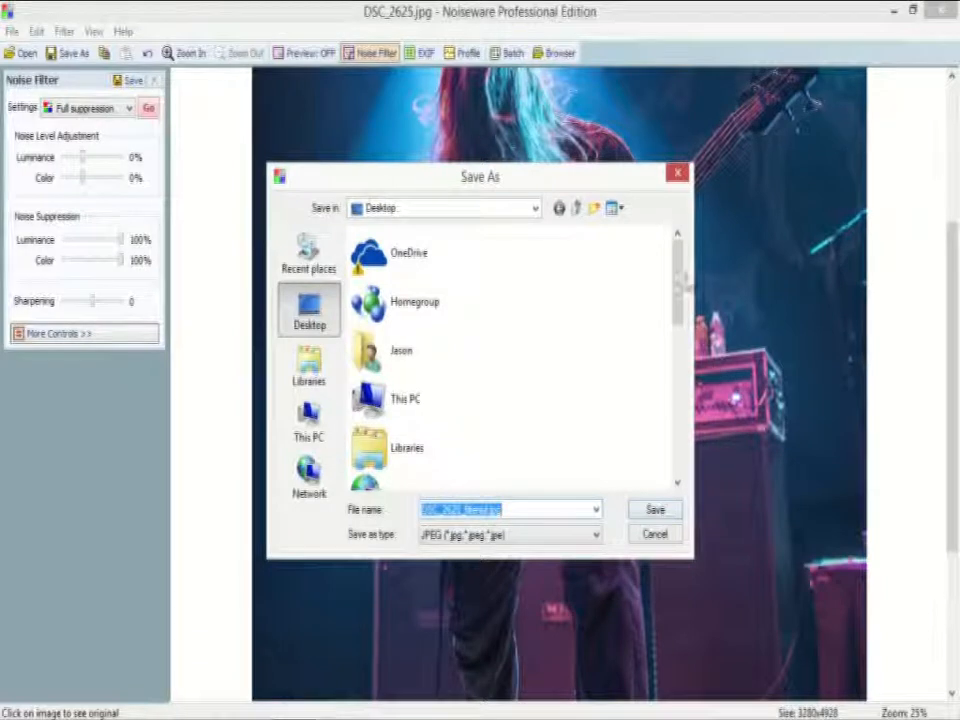
{"action": "scroll", "coordinate": [510, 260], "scroll_direction": "down", "scroll_amount": 10}
{"action": "left_click", "coordinate": [513, 337]}
{"action": "left_click", "coordinate": [655, 511]}
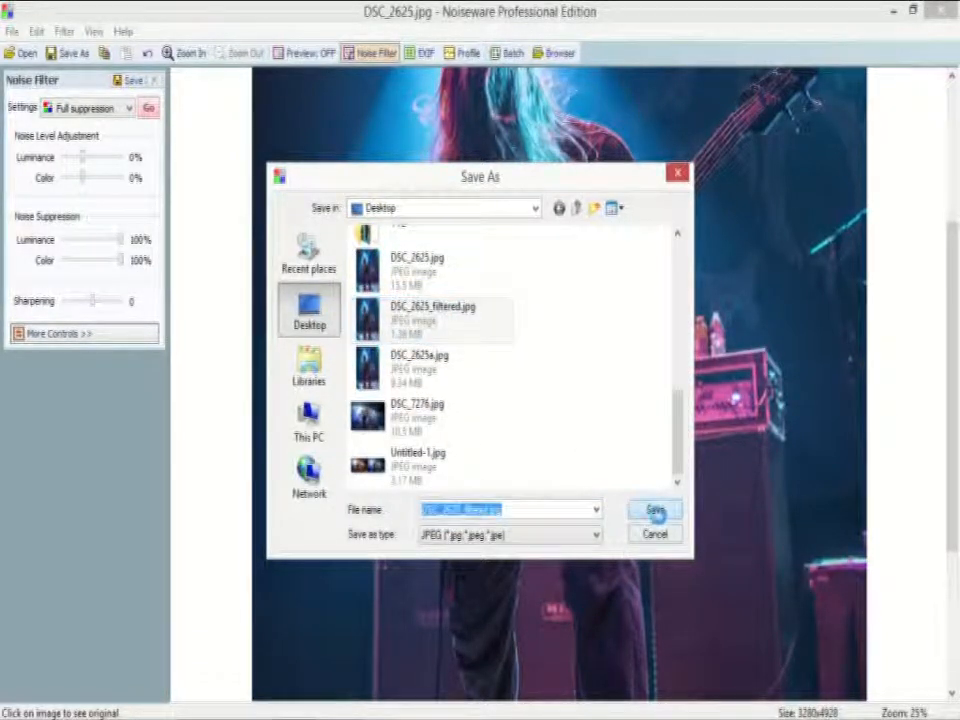
{"action": "left_click", "coordinate": [520, 377]}
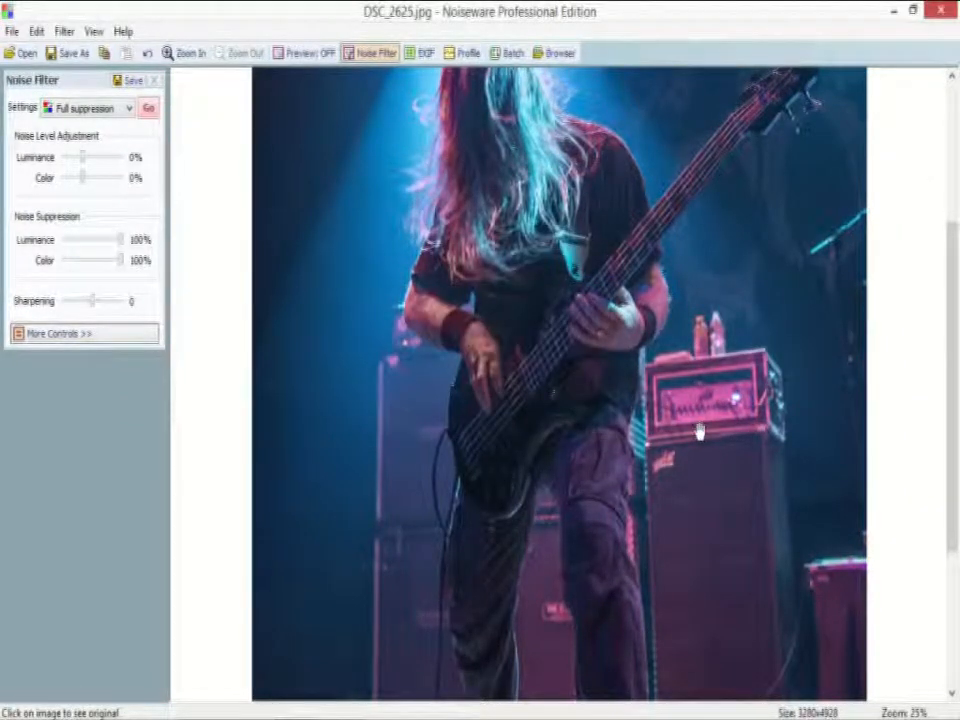
Switch to photoFXlab and open DSC_2625.jpg from the Desktop.
{"action": "left_click", "coordinate": [894, 10]}
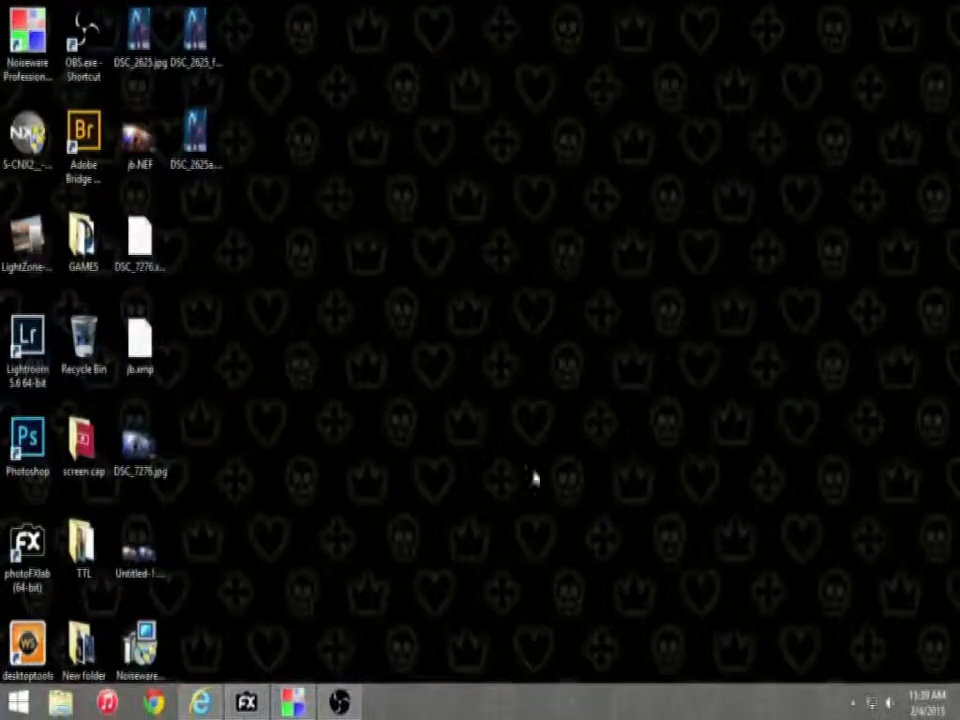
{"action": "left_click", "coordinate": [245, 703]}
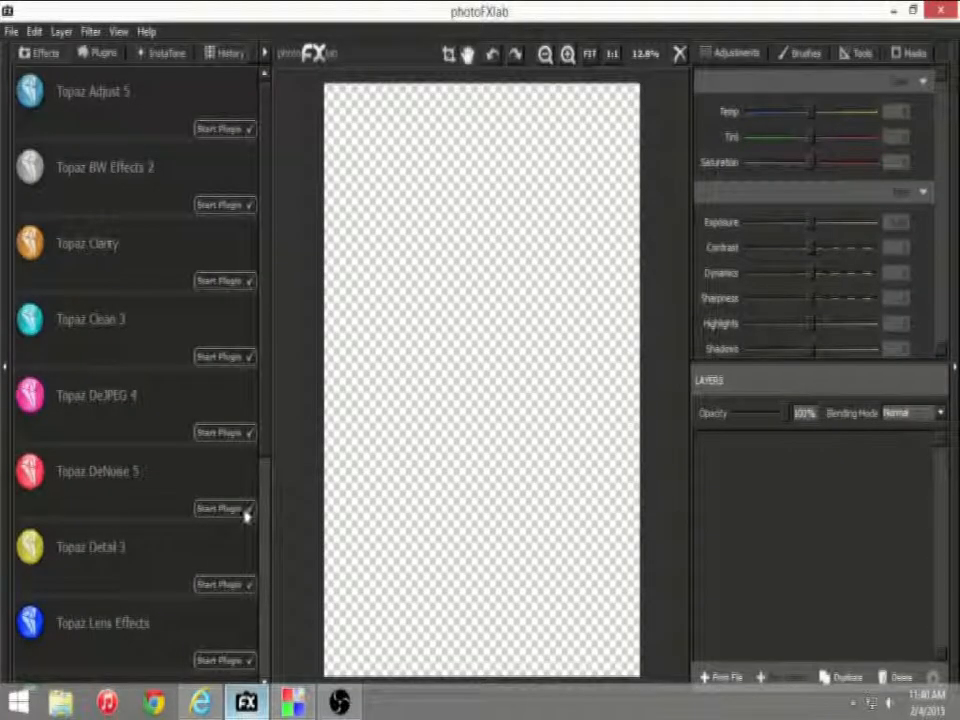
{"action": "left_click", "coordinate": [11, 31]}
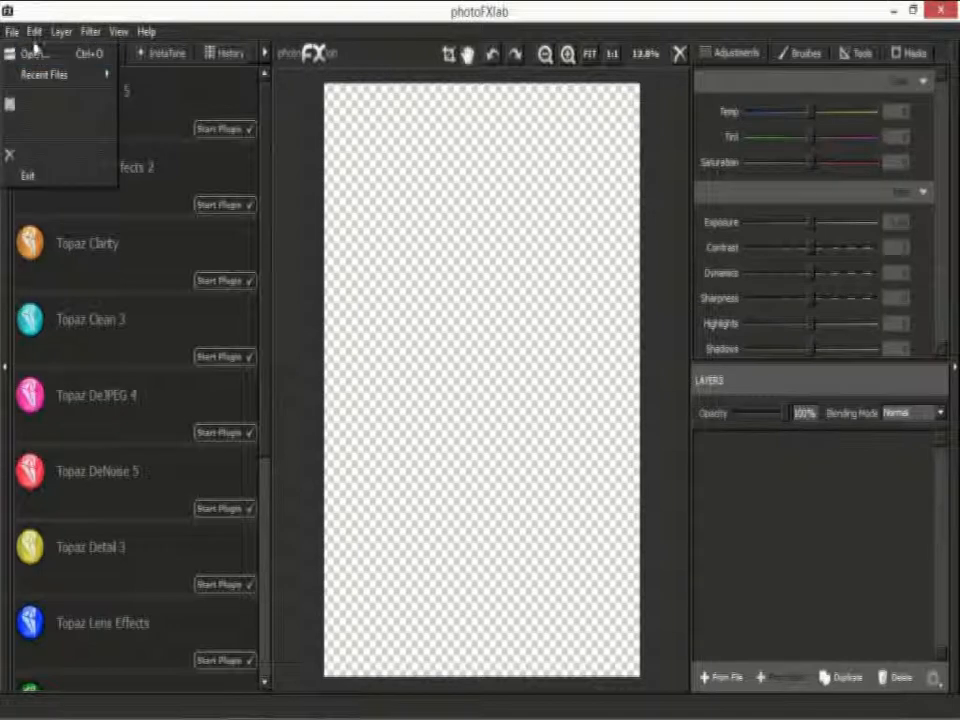
{"action": "left_click", "coordinate": [34, 56]}
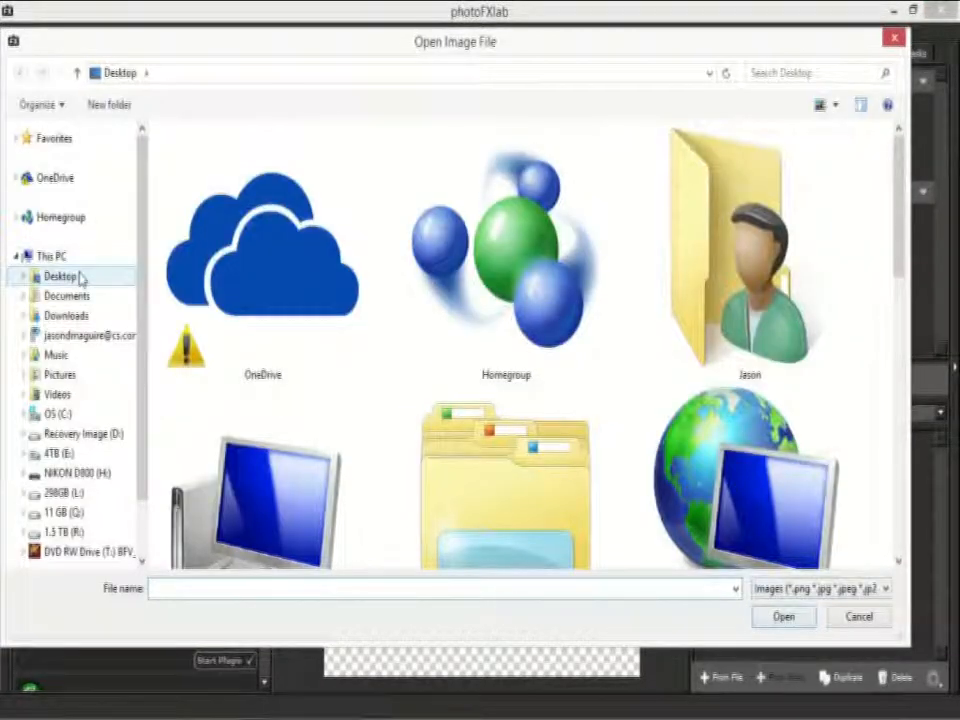
{"action": "left_click", "coordinate": [80, 278]}
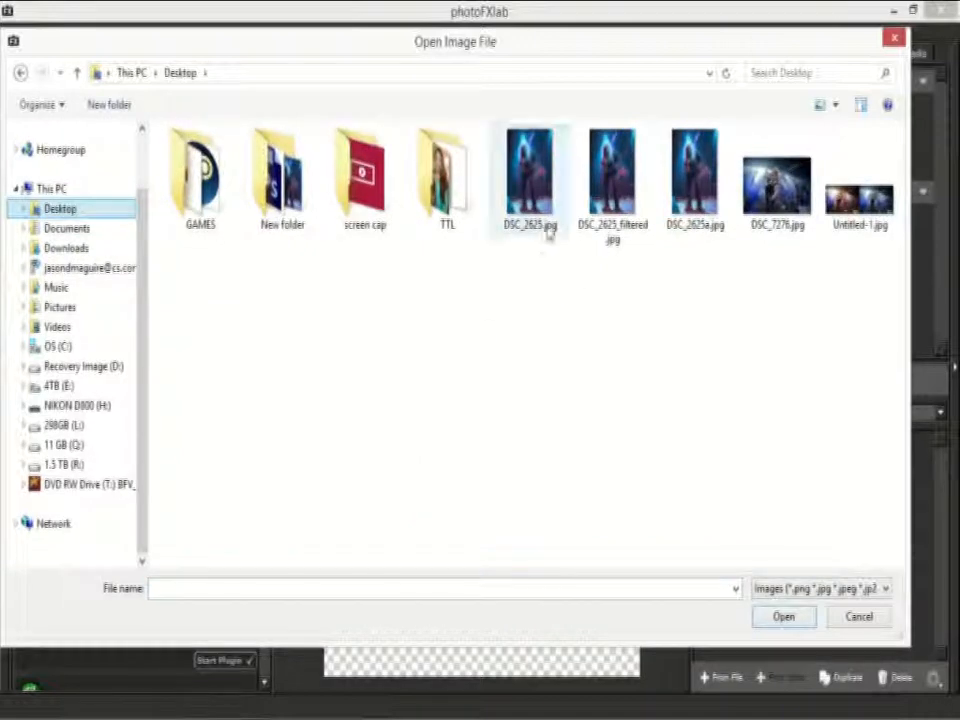
{"action": "left_click", "coordinate": [548, 232]}
{"action": "left_click", "coordinate": [784, 617]}
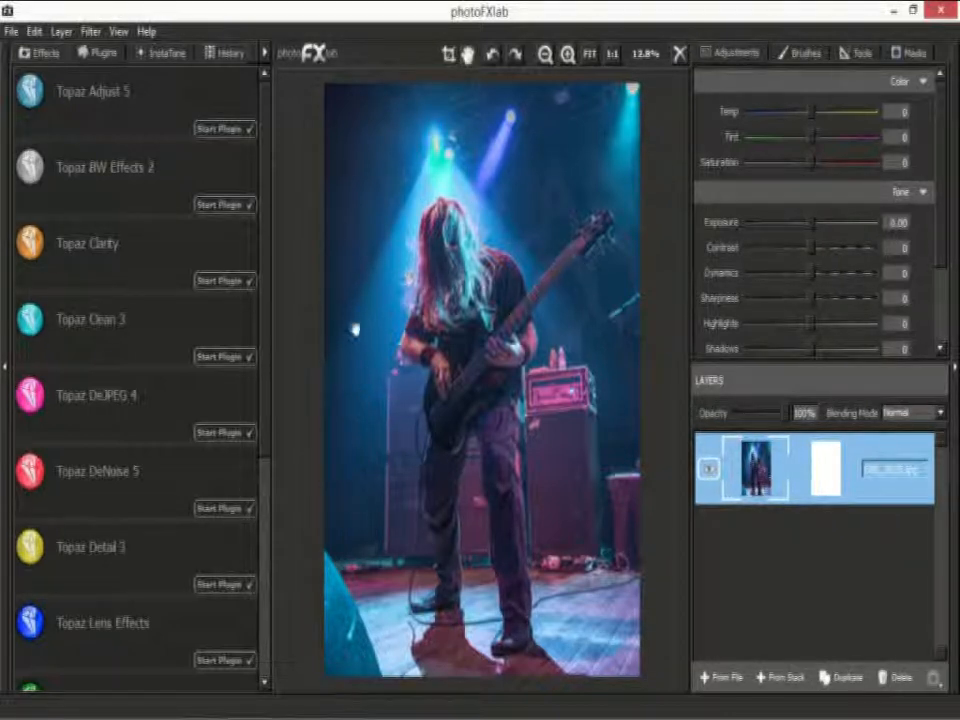
Run Topaz DeNoise 5 on the photo, compare its JPEG and RAW presets, and apply RAW - strongest with debanding.
{"action": "left_click", "coordinate": [235, 508]}
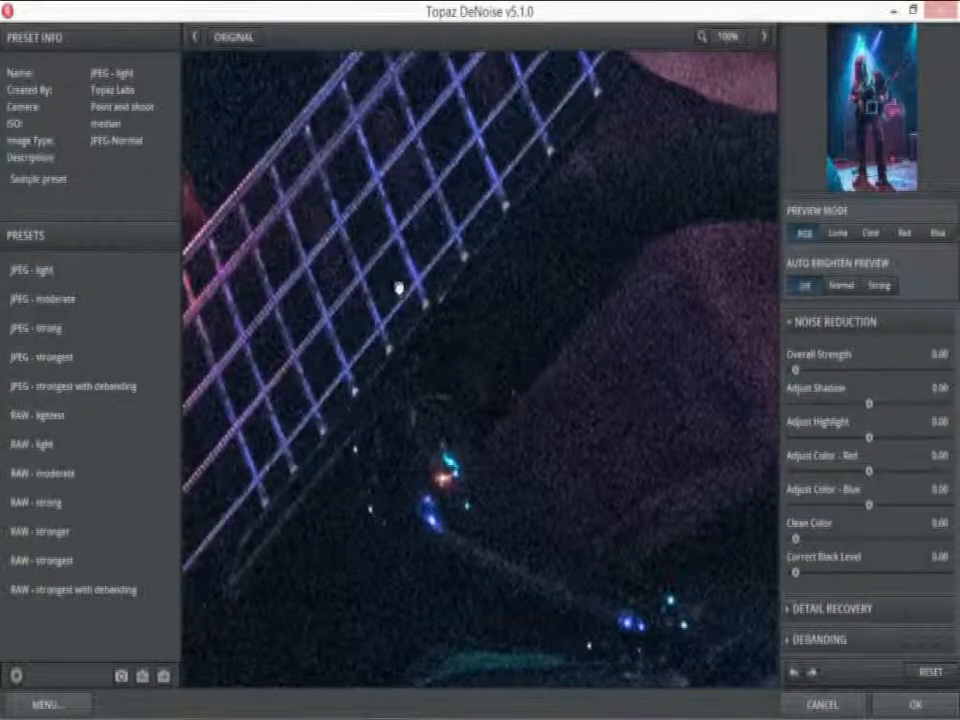
{"action": "left_click_drag", "start_coordinate": [399, 281], "coordinate": [615, 508]}
{"action": "left_click_drag", "start_coordinate": [357, 312], "coordinate": [393, 325]}
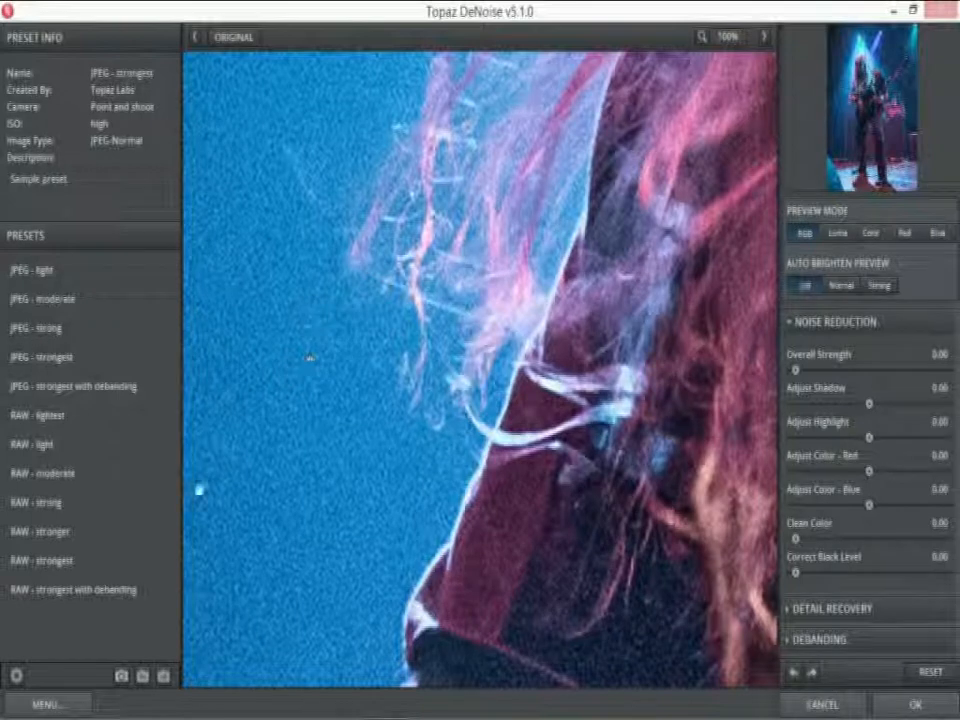
{"action": "left_click_drag", "start_coordinate": [315, 285], "coordinate": [347, 379]}
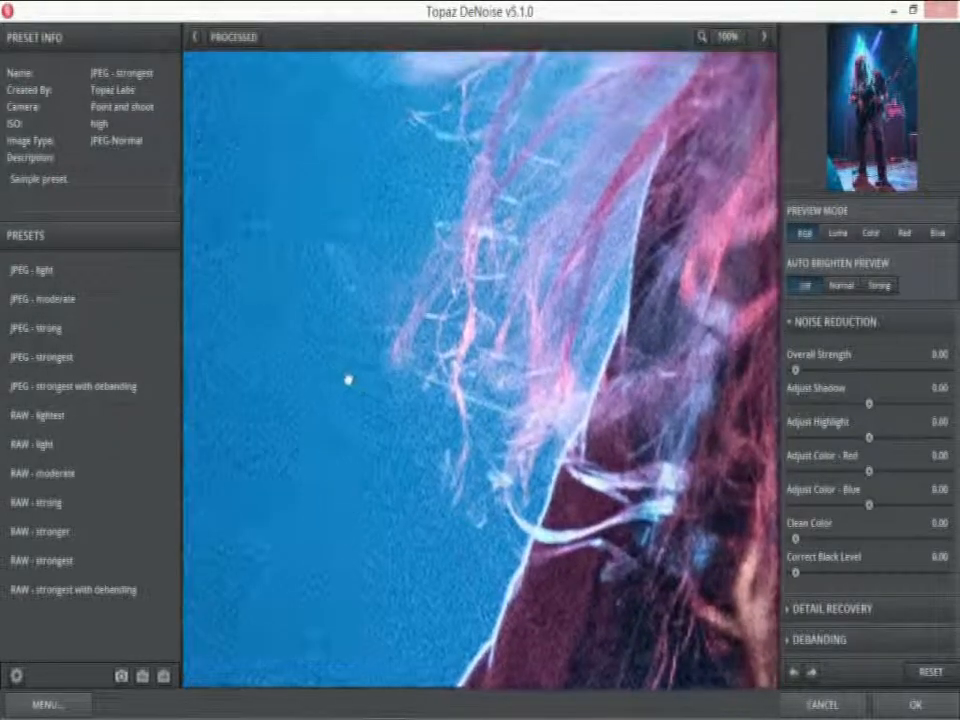
{"action": "left_click", "coordinate": [84, 390]}
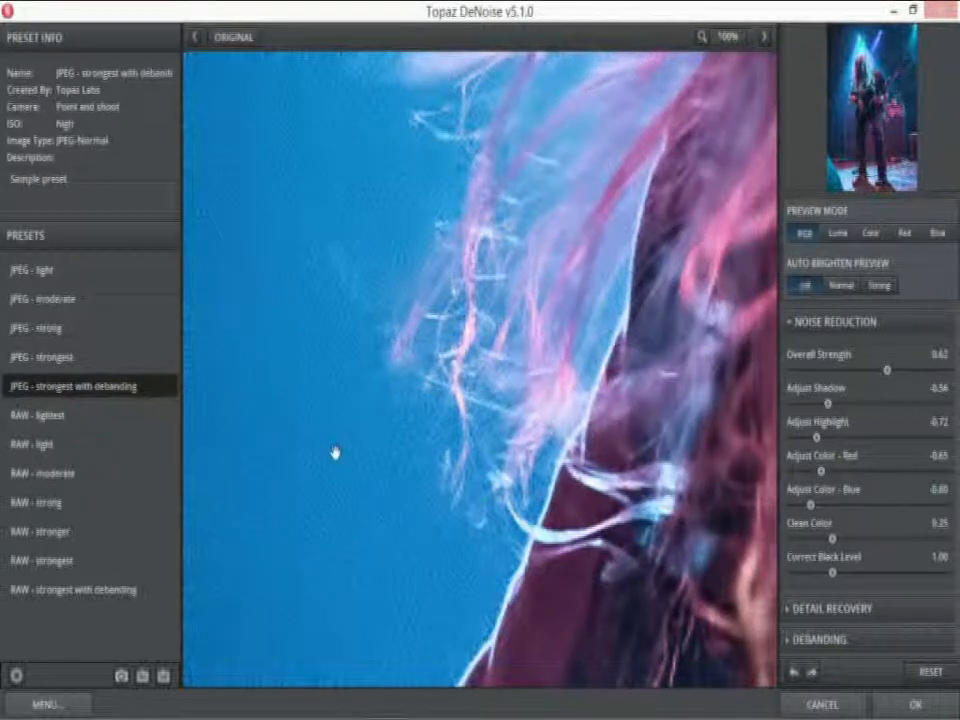
{"action": "left_click", "coordinate": [74, 590]}
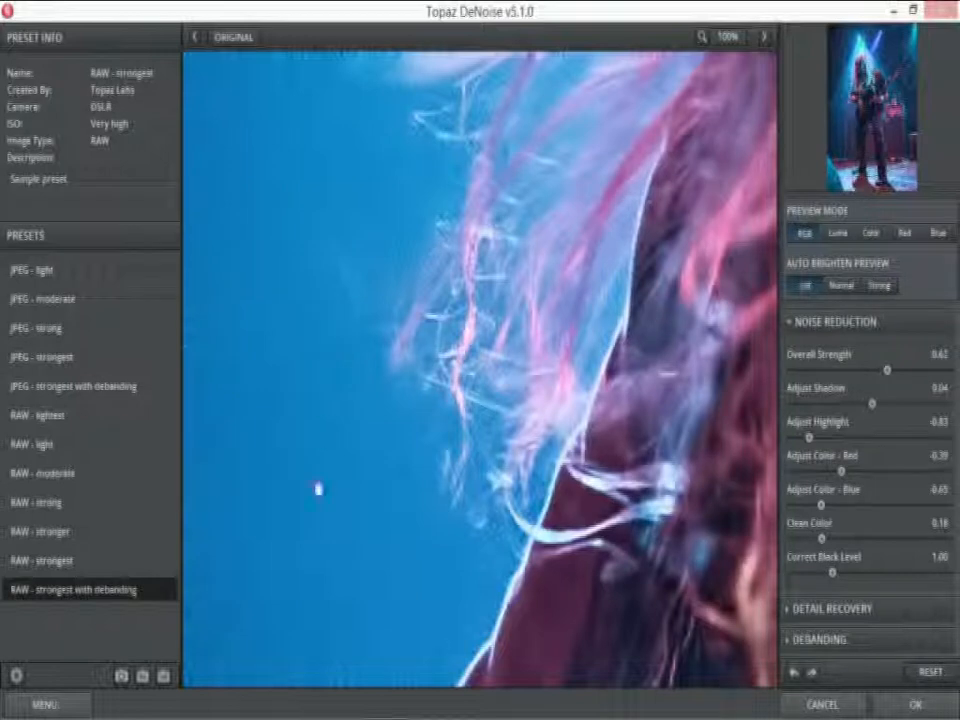
{"action": "left_click", "coordinate": [915, 704]}
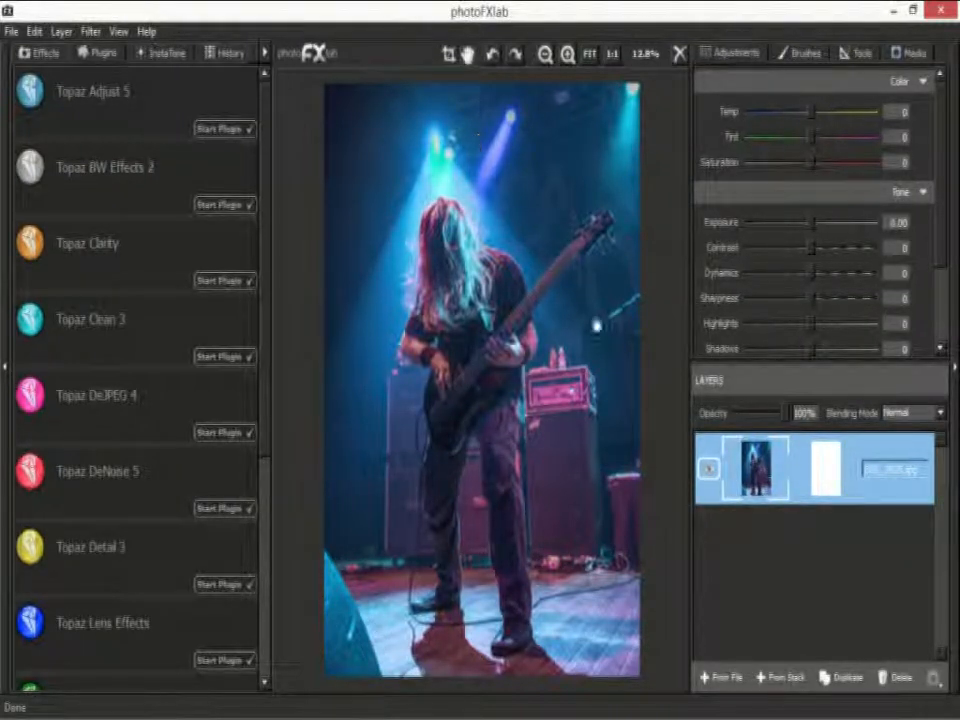
Save the denoised photo to the Desktop in JPG format as DSC_2625a.jpg, replacing the existing file.
{"action": "left_click", "coordinate": [8, 30]}
{"action": "left_click", "coordinate": [26, 98]}
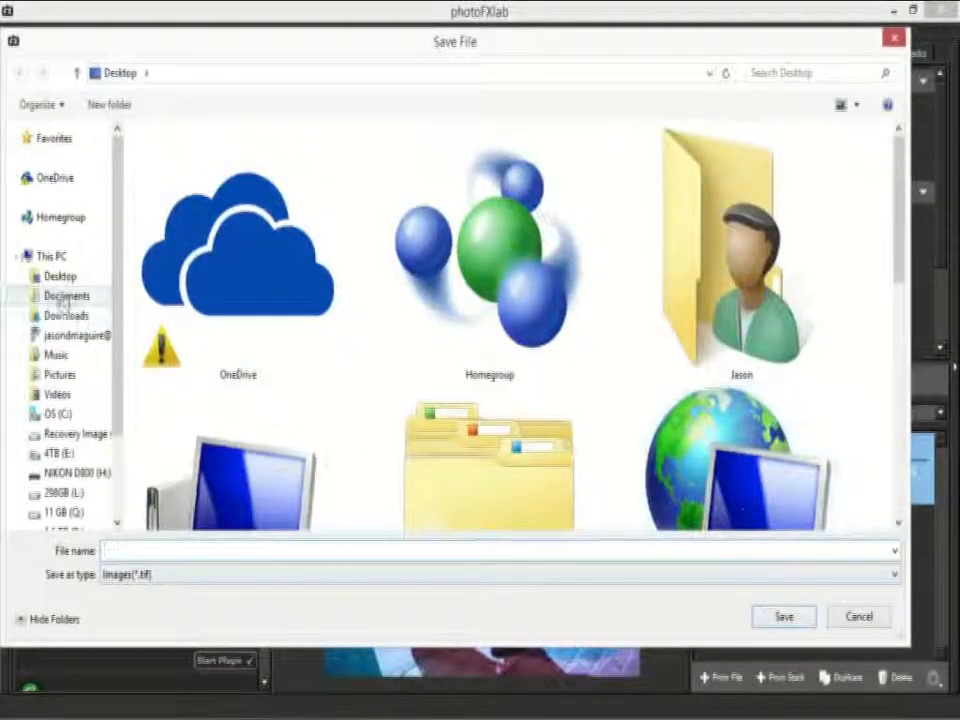
{"action": "left_click", "coordinate": [55, 276]}
{"action": "left_click", "coordinate": [155, 576]}
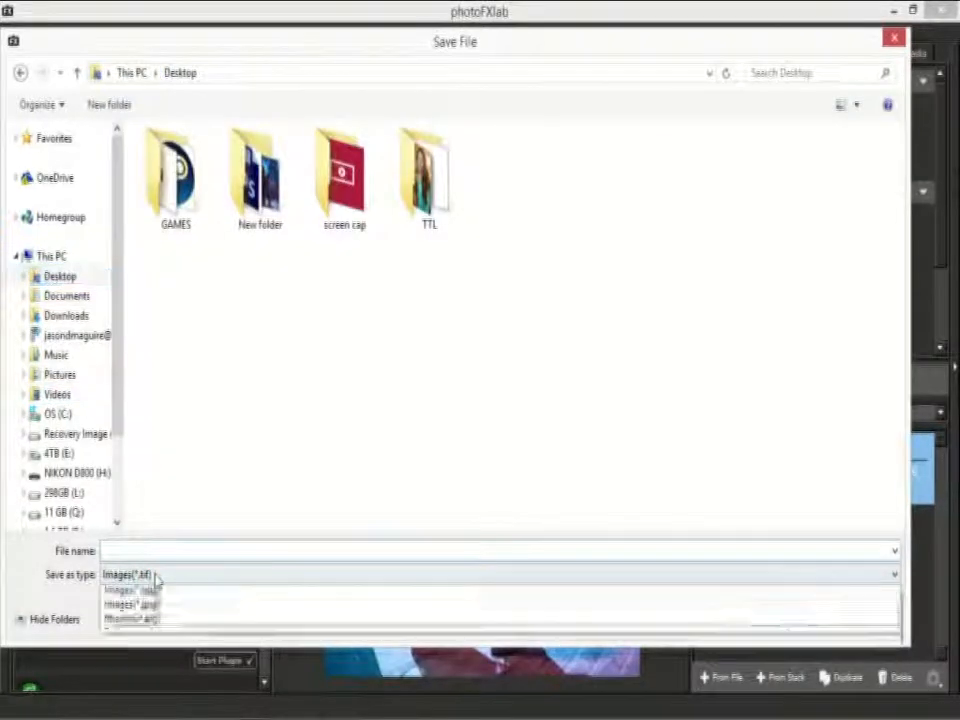
{"action": "left_click", "coordinate": [161, 621]}
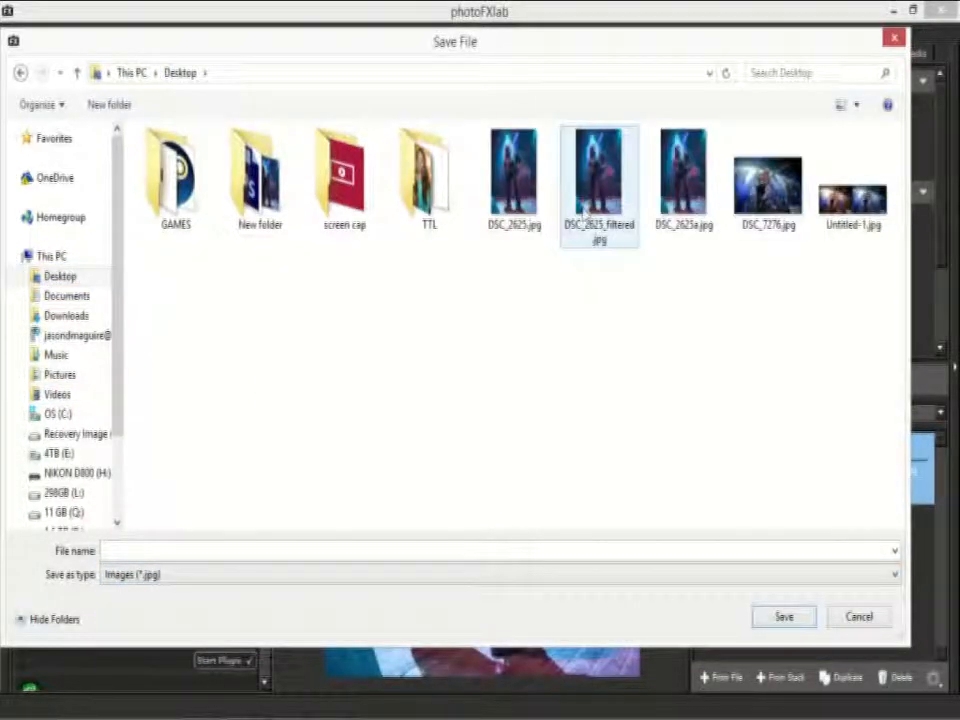
{"action": "left_click", "coordinate": [683, 180]}
{"action": "left_click", "coordinate": [770, 616]}
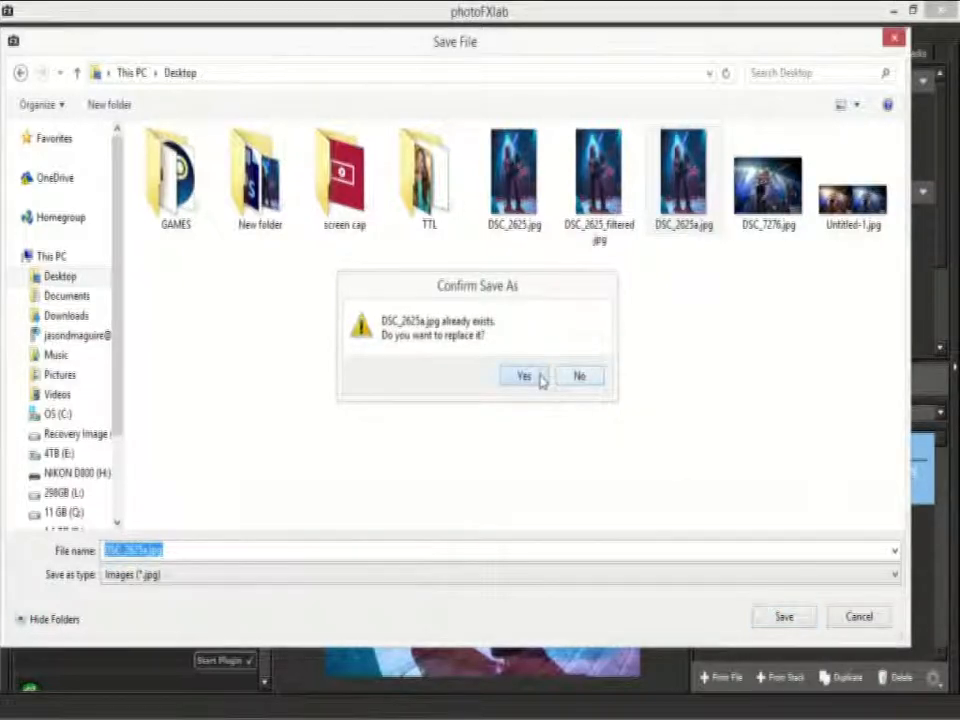
{"action": "left_click", "coordinate": [540, 379]}
{"action": "left_click", "coordinate": [492, 468]}
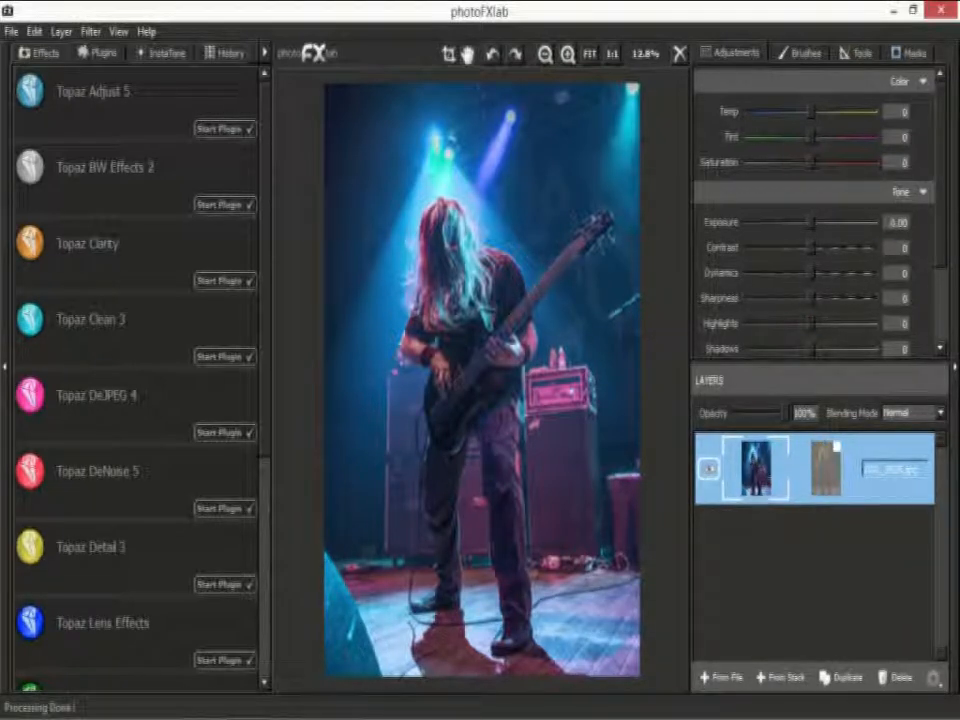
Switch to Windows Photo Viewer by opening DSC_2625.jpg from the Desktop, and browse through to DSC_2625_filtered.jpg and DSC_2625a.jpg.
{"action": "left_click", "coordinate": [940, 10]}
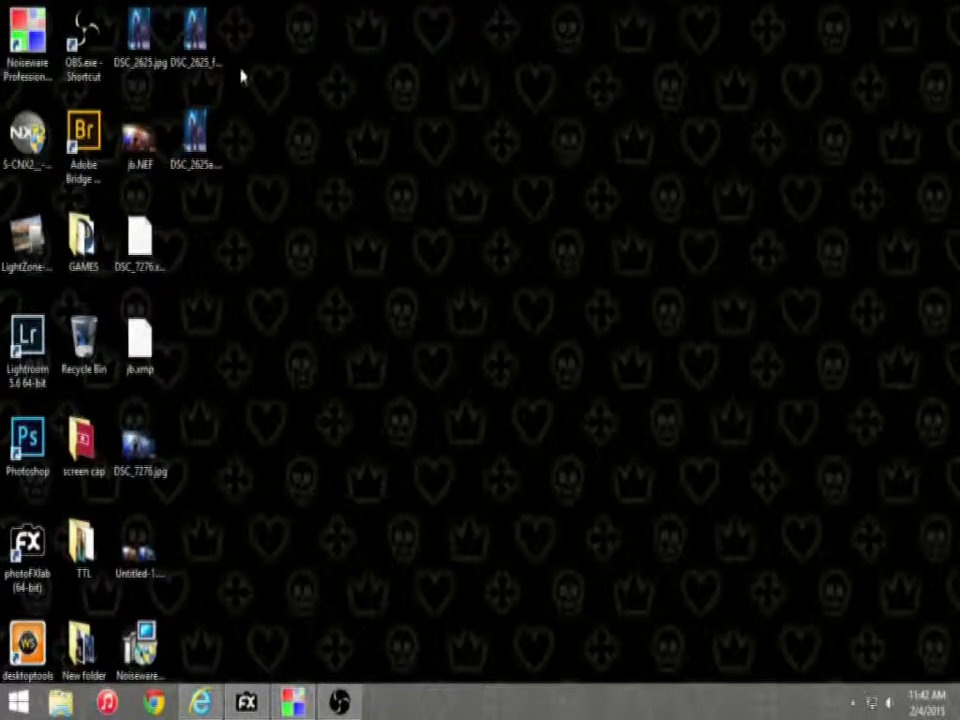
{"action": "double_click", "coordinate": [158, 44]}
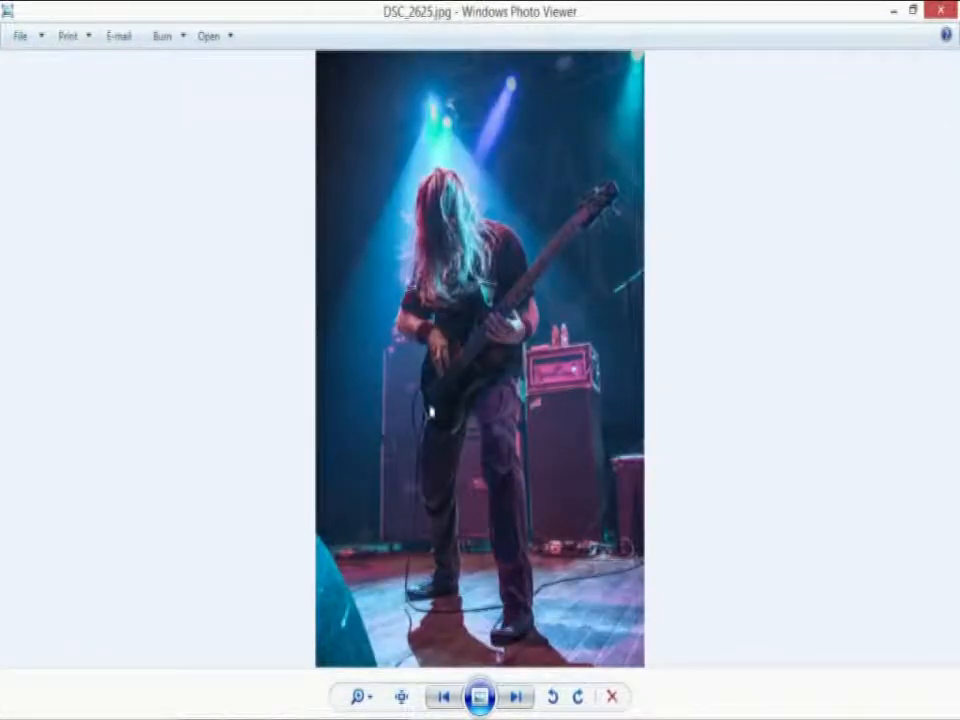
{"action": "left_click", "coordinate": [513, 695]}
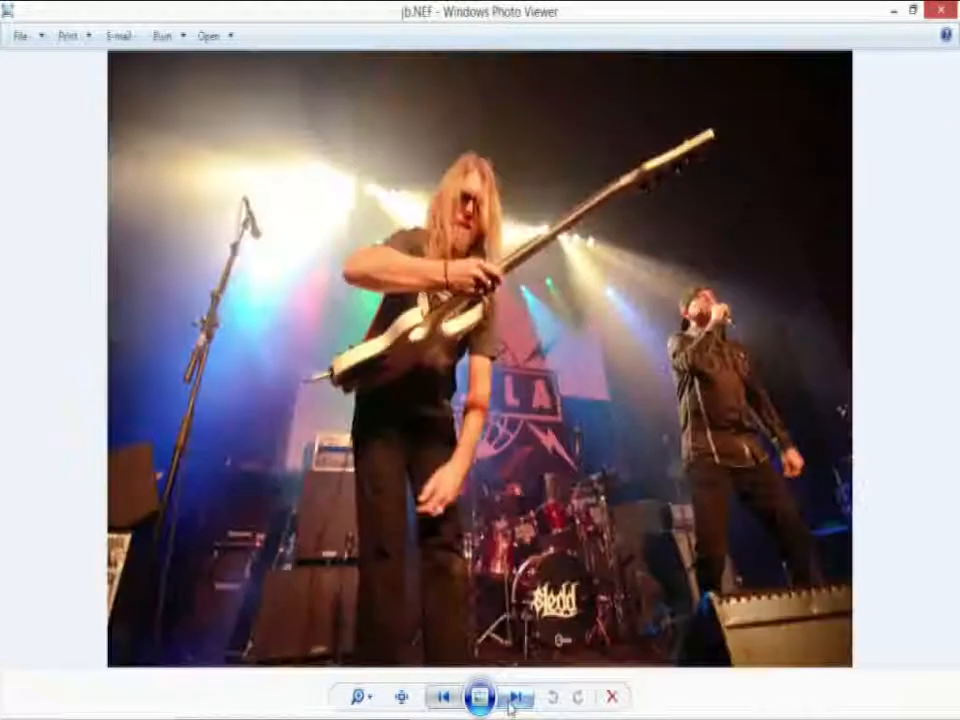
{"action": "left_click", "coordinate": [512, 698]}
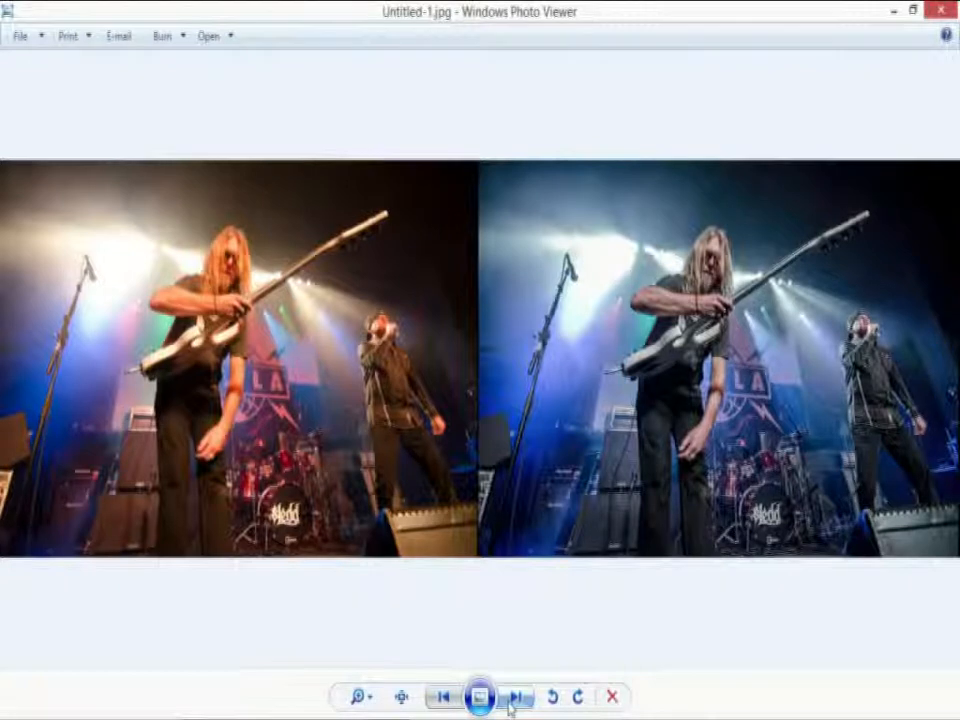
{"action": "left_click", "coordinate": [513, 697]}
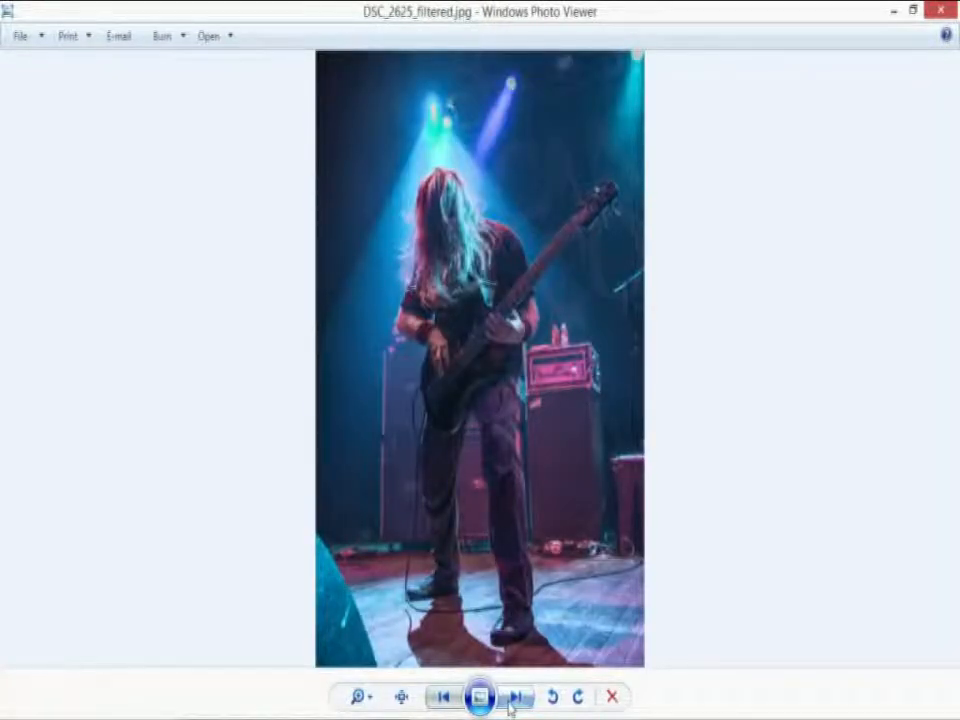
{"action": "left_click", "coordinate": [512, 698]}
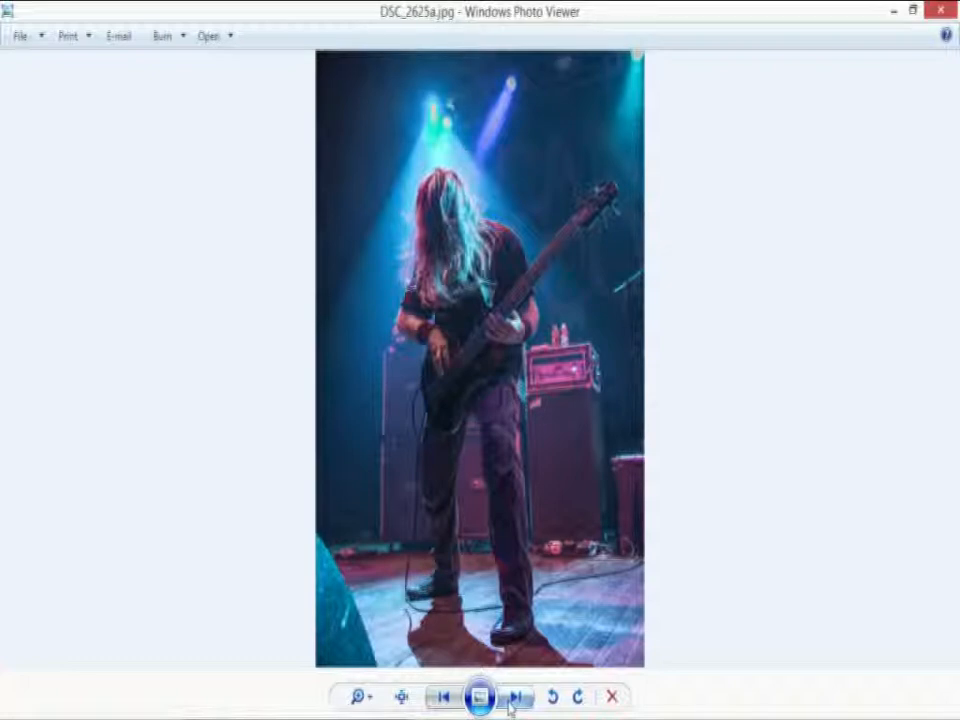
Return to DSC_2625_filtered.jpg and examine the noise up close around the stage lights and the bassist's hands.
{"action": "left_click", "coordinate": [455, 700]}
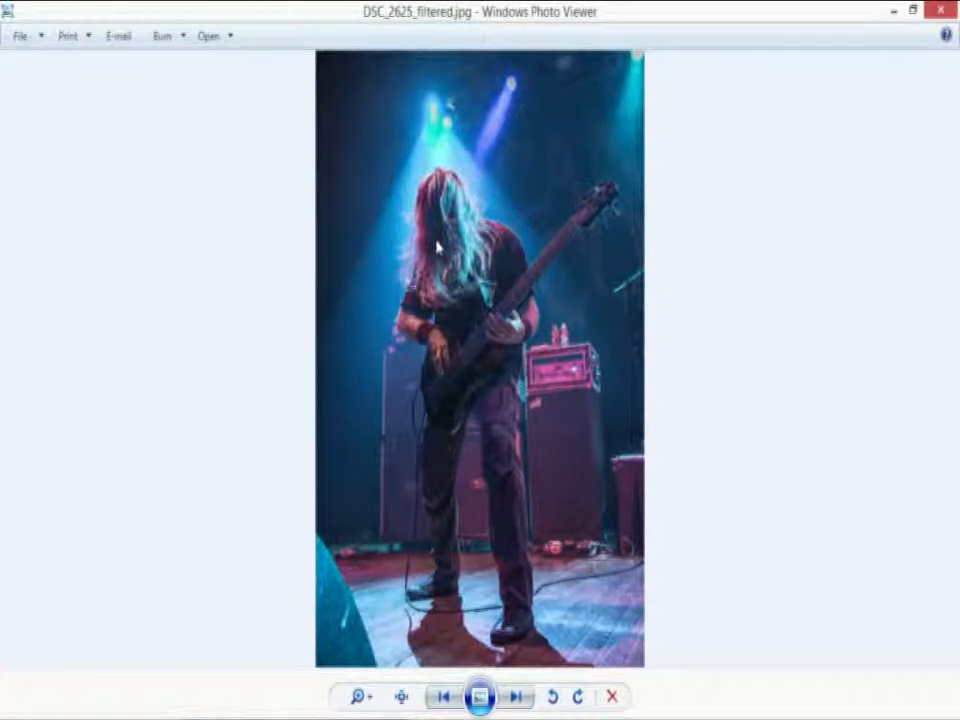
{"action": "scroll", "coordinate": [394, 110], "scroll_direction": "up", "scroll_amount": 5}
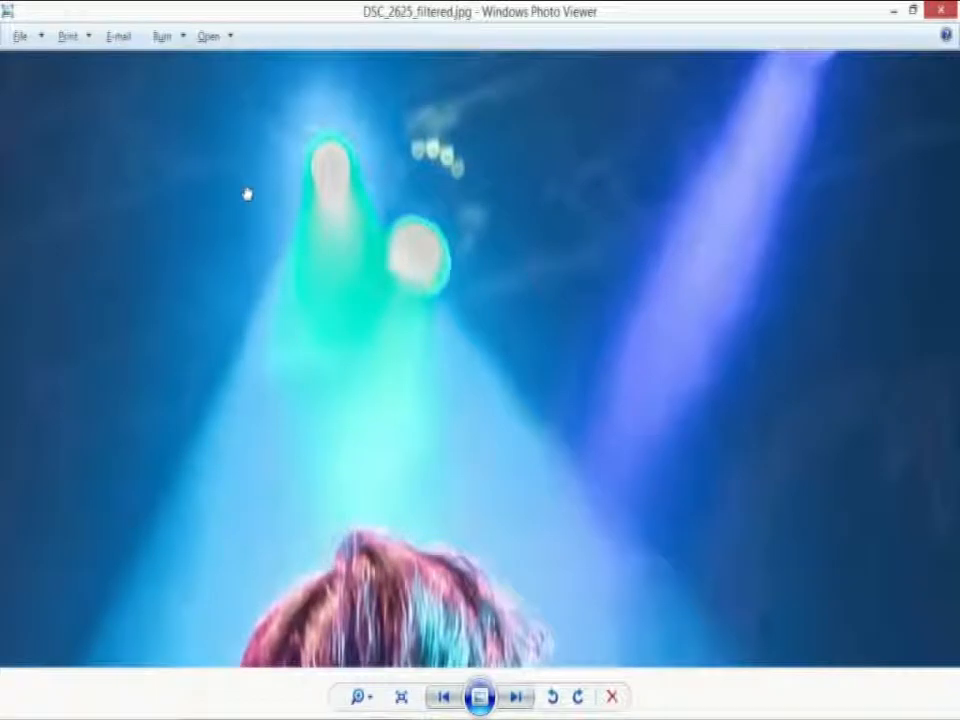
{"action": "left_click_drag", "start_coordinate": [247, 193], "coordinate": [502, 436]}
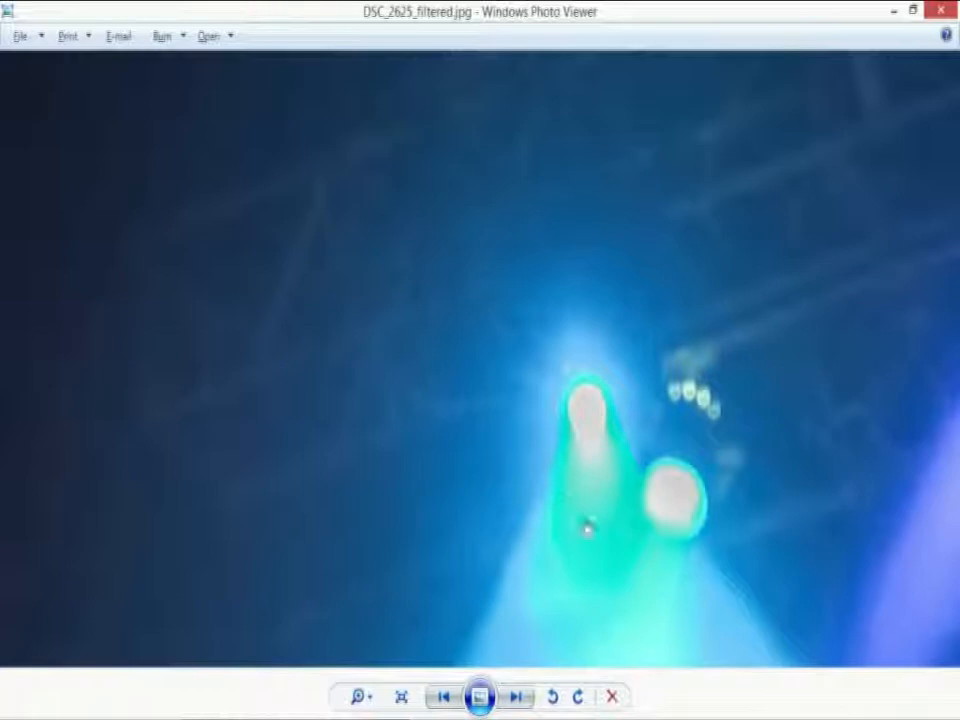
{"action": "left_click_drag", "start_coordinate": [414, 540], "coordinate": [488, 80]}
{"action": "left_click_drag", "start_coordinate": [501, 381], "coordinate": [489, 214]}
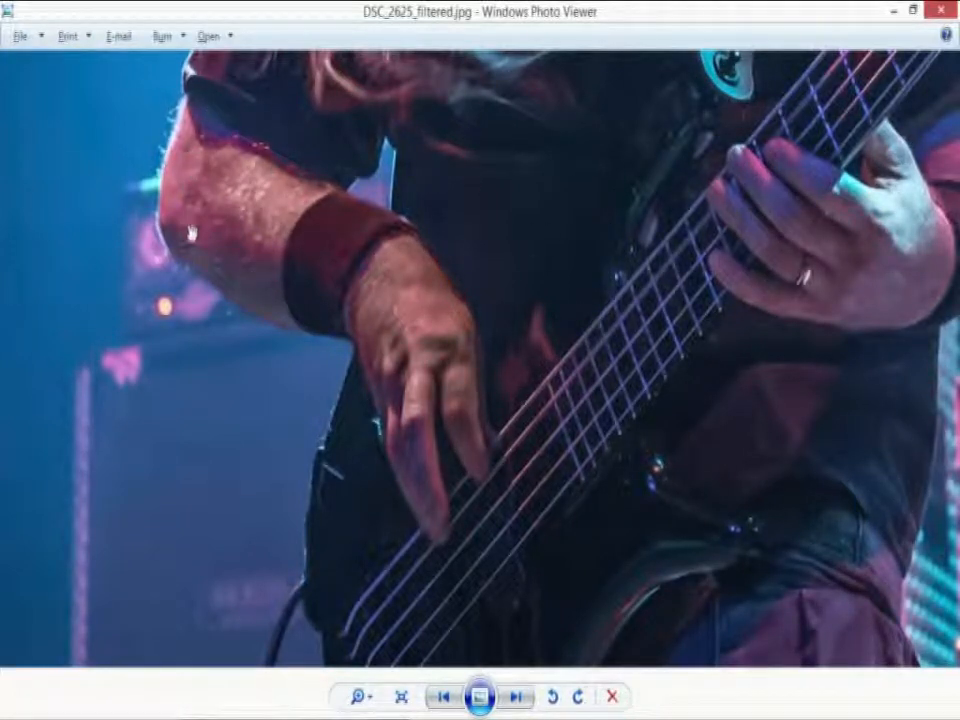
Examine the stage lights and dark background of DSC_2625a.jpg up close, and go back to DSC_2625_filtered.jpg.
{"action": "left_click", "coordinate": [515, 696]}
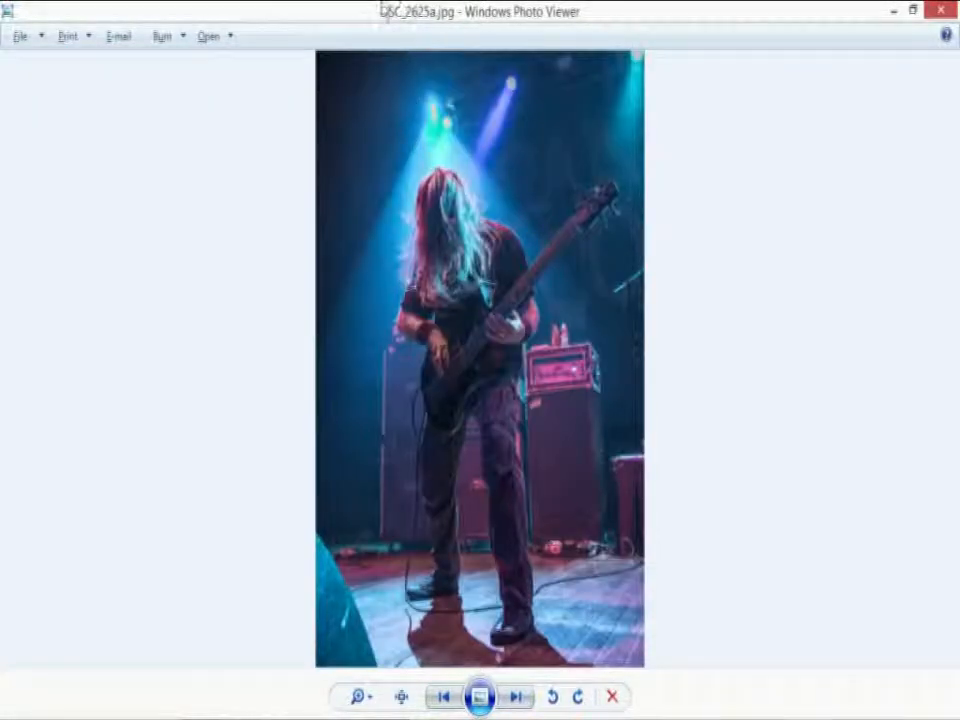
{"action": "scroll", "coordinate": [409, 150], "scroll_direction": "up", "scroll_amount": 10}
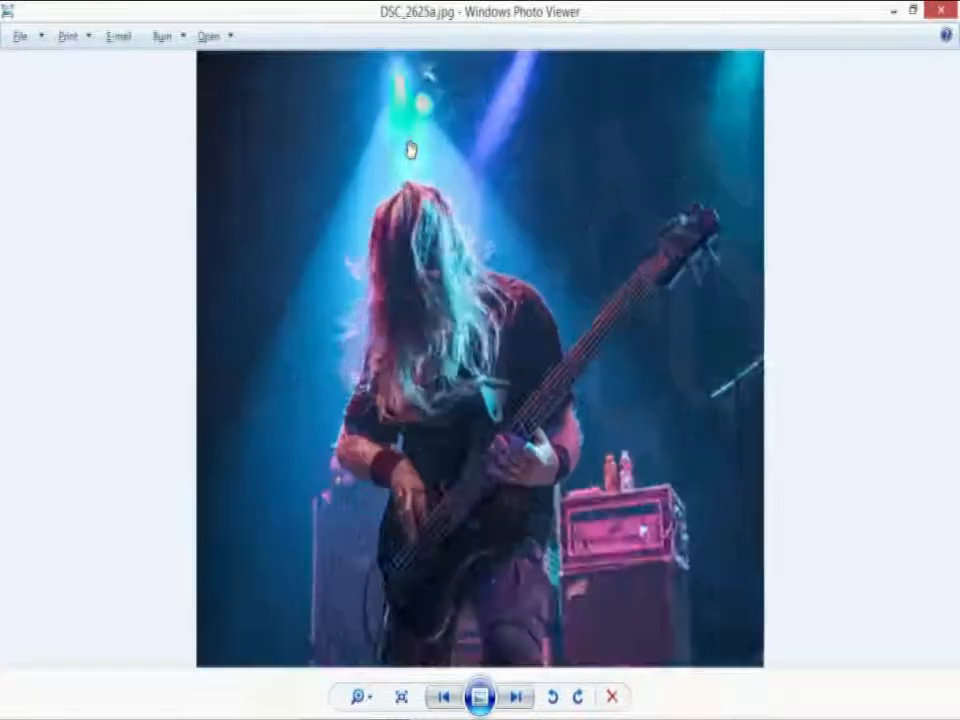
{"action": "scroll", "coordinate": [535, 520], "scroll_direction": "down", "scroll_amount": 10}
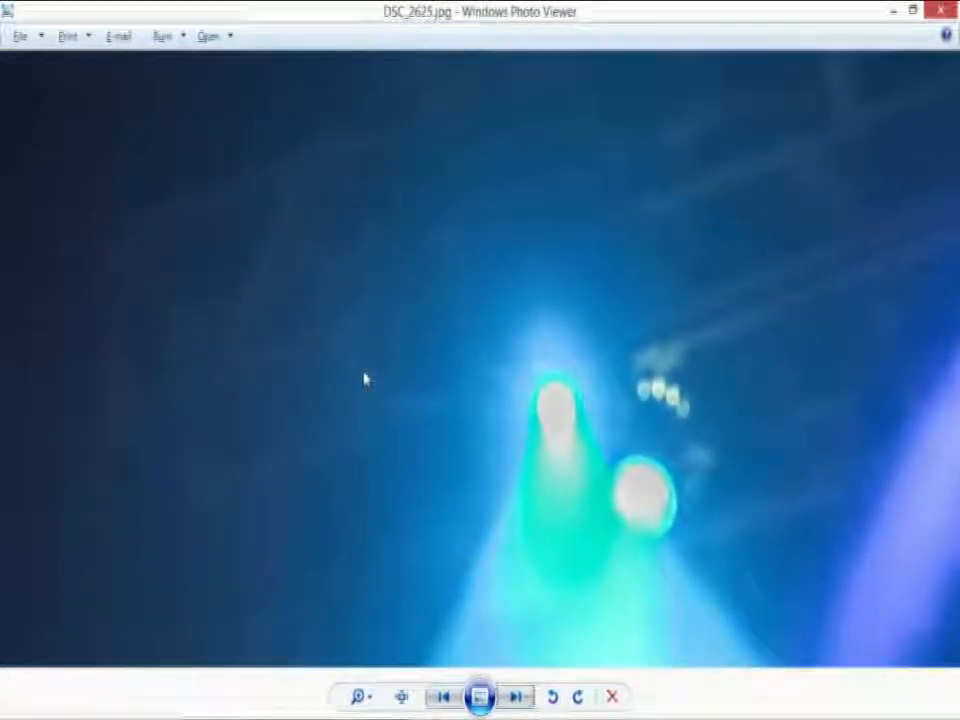
{"action": "left_click", "coordinate": [437, 705]}
{"action": "left_click", "coordinate": [437, 705]}
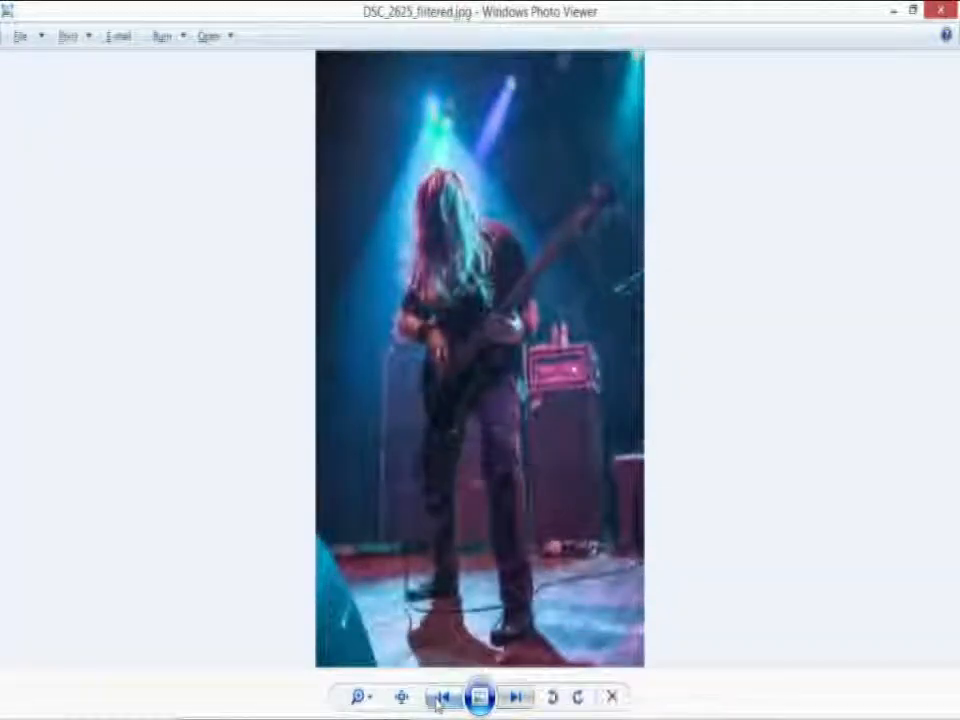
Compare DSC_2625a.jpg with DSC_2625_filtered.jpg at full view and examine the hands and black shirt in DSC_2625a.jpg up close.
{"action": "left_click", "coordinate": [516, 700]}
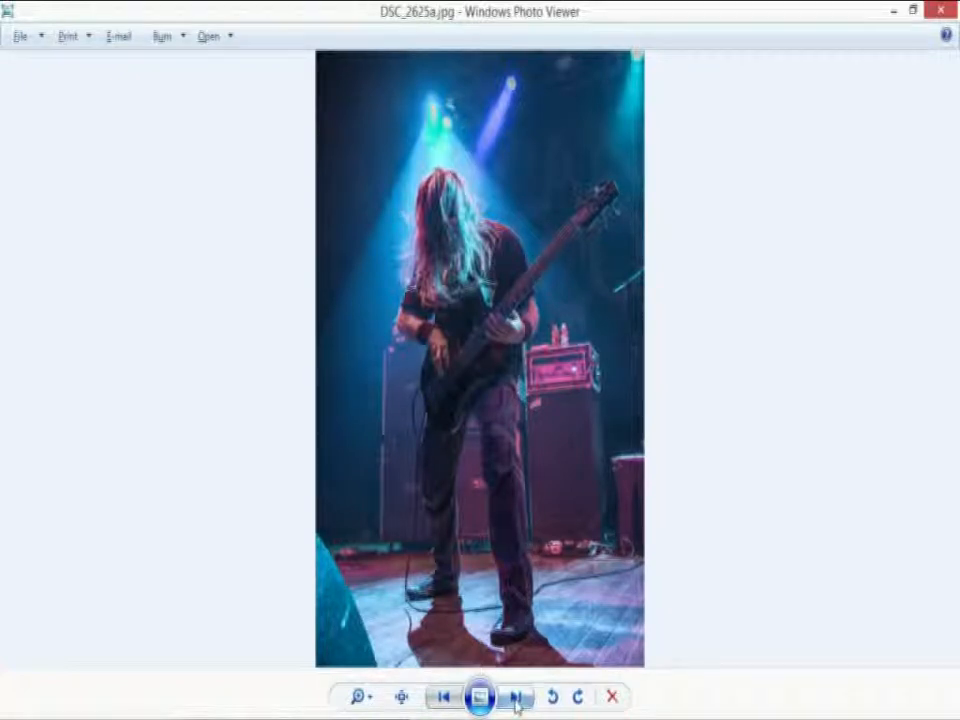
{"action": "left_click", "coordinate": [443, 700]}
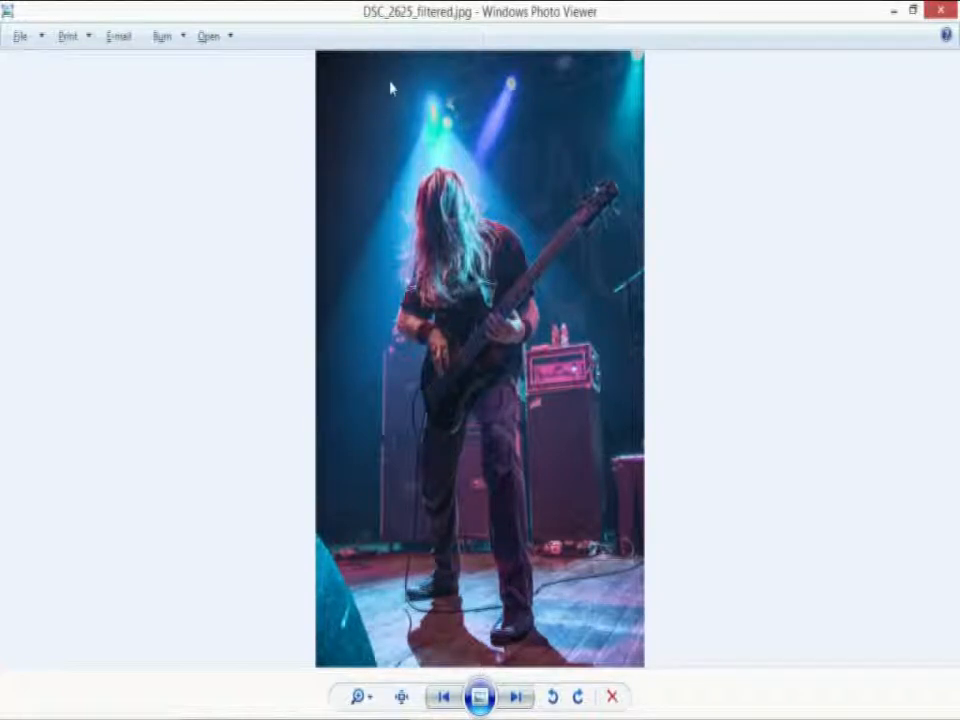
{"action": "left_click", "coordinate": [517, 698]}
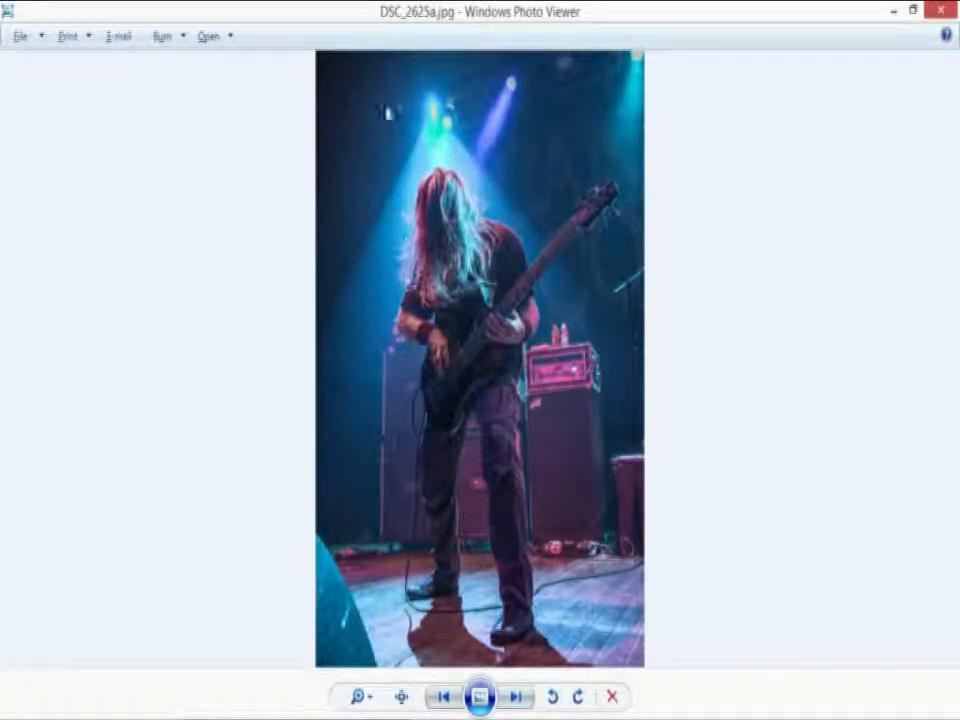
{"action": "scroll", "coordinate": [444, 328], "scroll_direction": "up", "scroll_amount": 5}
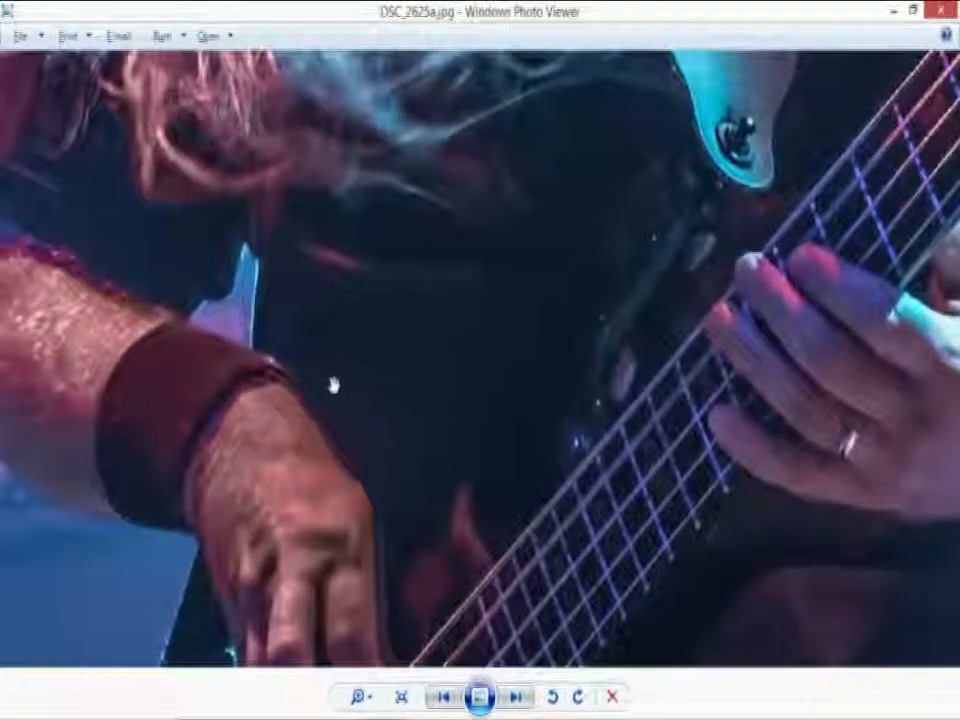
{"action": "scroll", "coordinate": [319, 358], "scroll_direction": "up", "scroll_amount": 3}
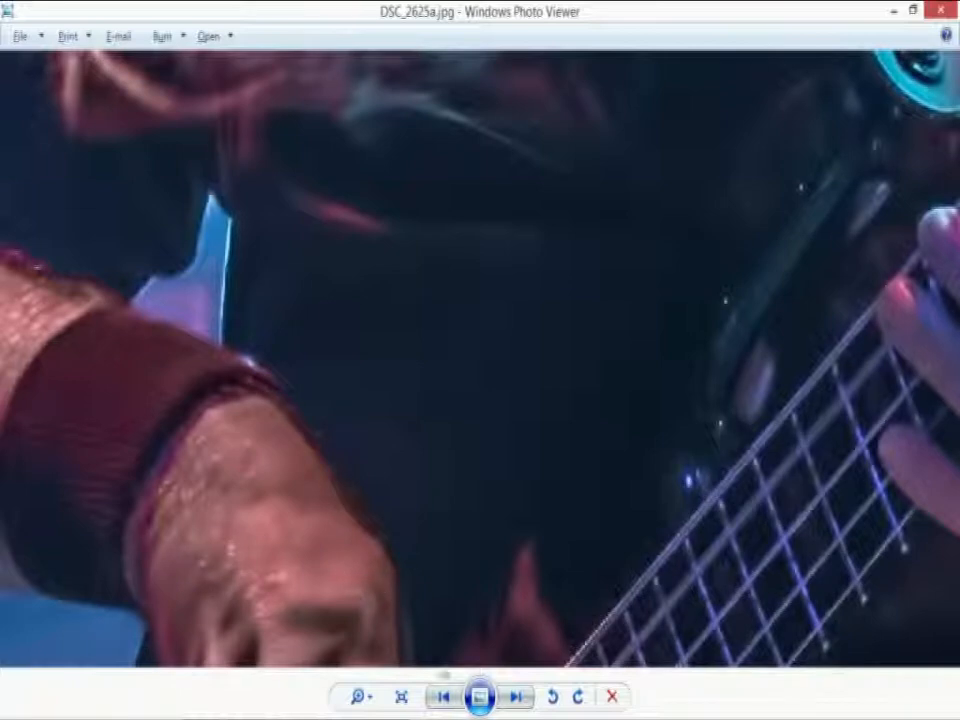
Examine the shirt, guitar strings, wristband and hand in DSC_2625_filtered.jpg up close and return to the full view.
{"action": "left_click", "coordinate": [447, 699]}
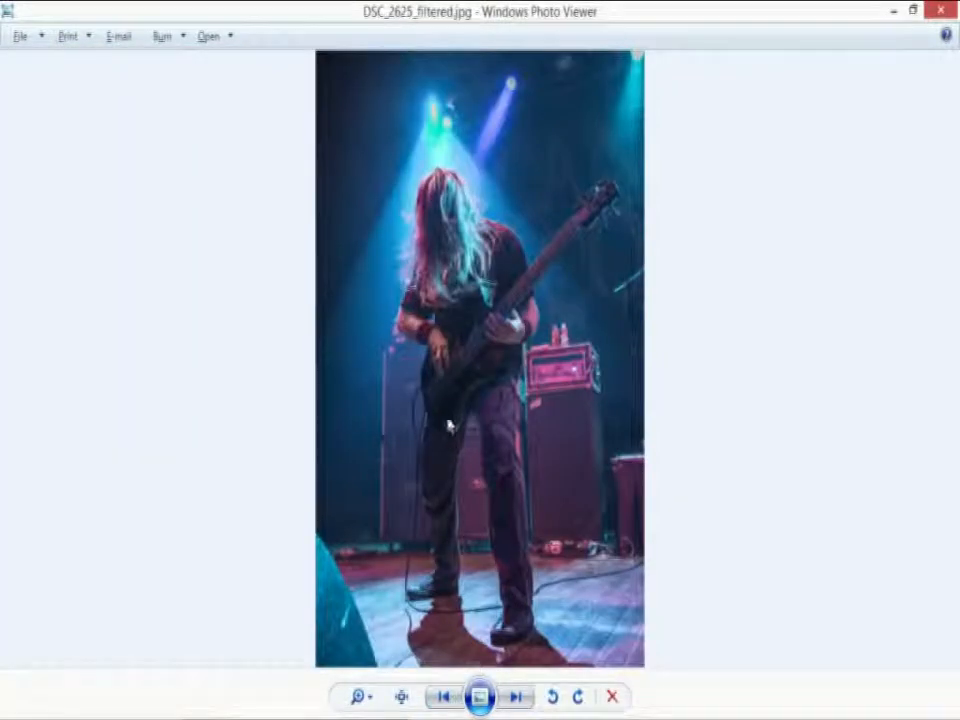
{"action": "scroll", "coordinate": [450, 336], "scroll_direction": "up", "scroll_amount": 5}
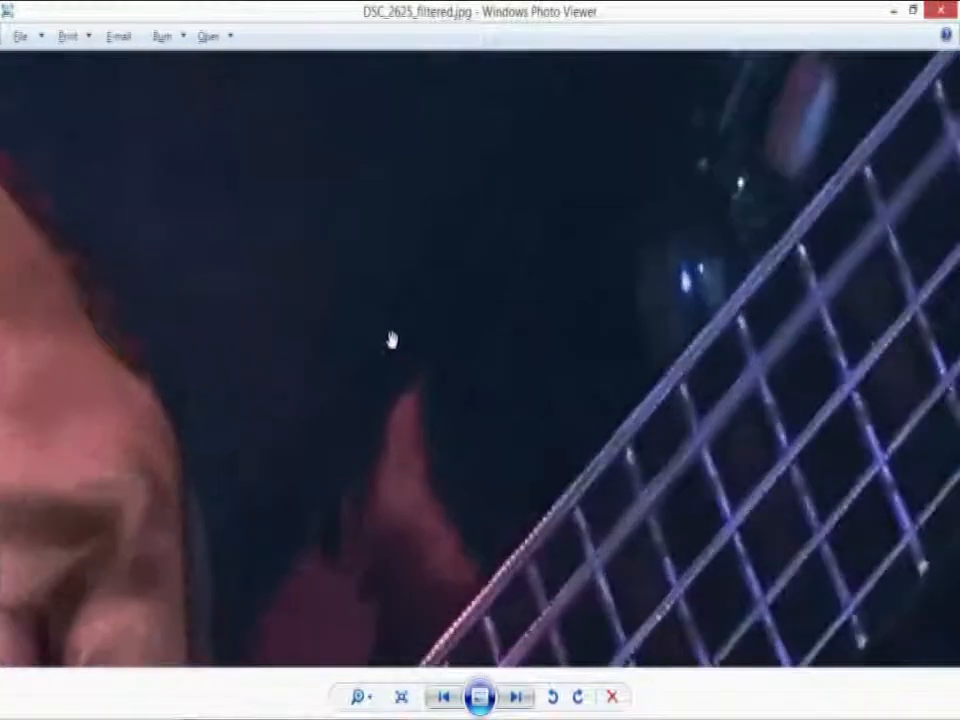
{"action": "scroll", "coordinate": [238, 276], "scroll_direction": "up", "scroll_amount": 4}
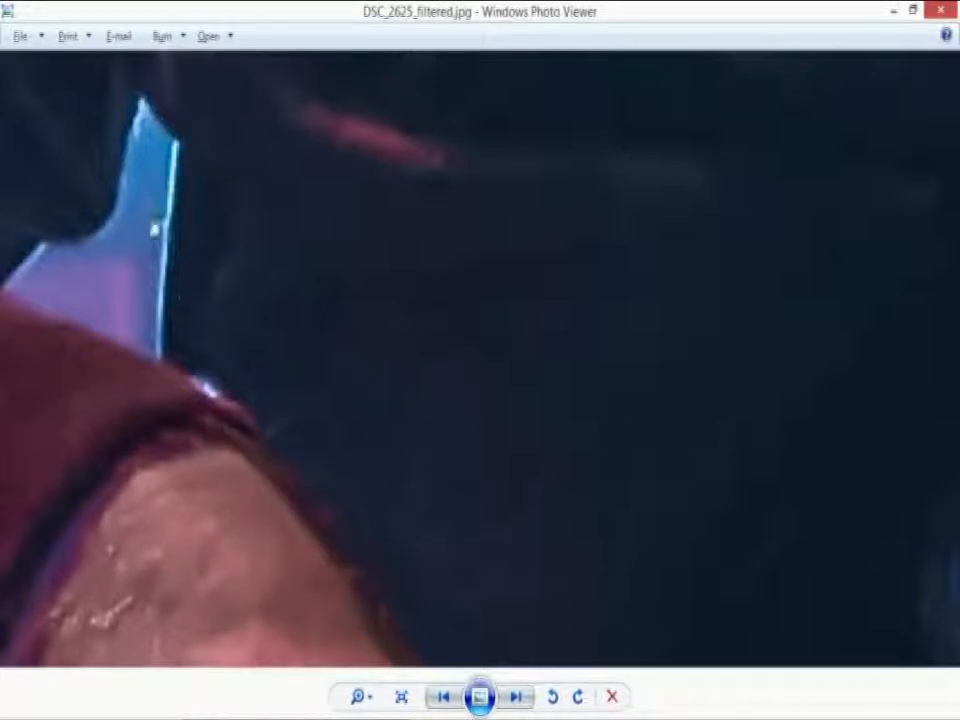
{"action": "left_click_drag", "start_coordinate": [167, 581], "coordinate": [369, 336]}
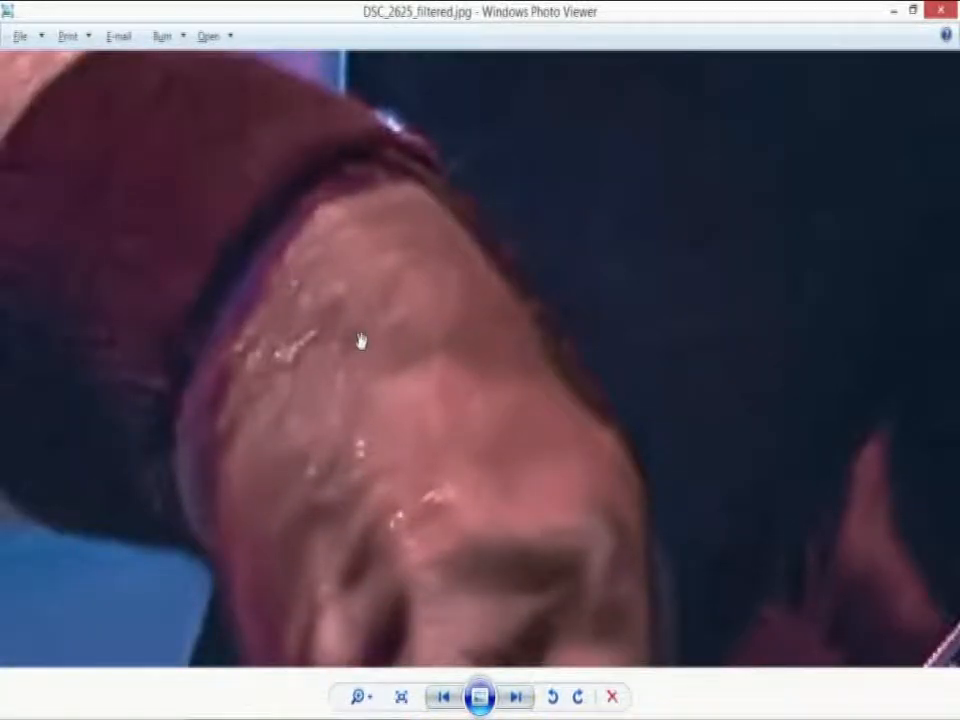
{"action": "scroll", "coordinate": [361, 341], "scroll_direction": "down", "scroll_amount": 3}
{"action": "scroll", "coordinate": [361, 341], "scroll_direction": "down", "scroll_amount": 6}
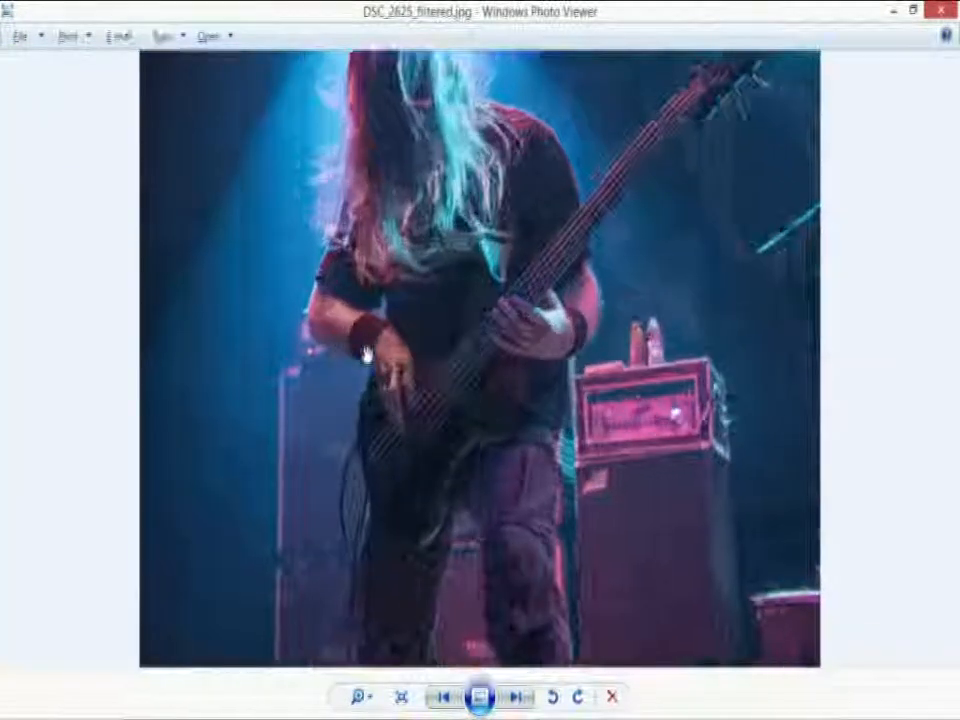
{"action": "scroll", "coordinate": [366, 354], "scroll_direction": "up", "scroll_amount": 1}
{"action": "scroll", "coordinate": [369, 362], "scroll_direction": "down", "scroll_amount": 3}
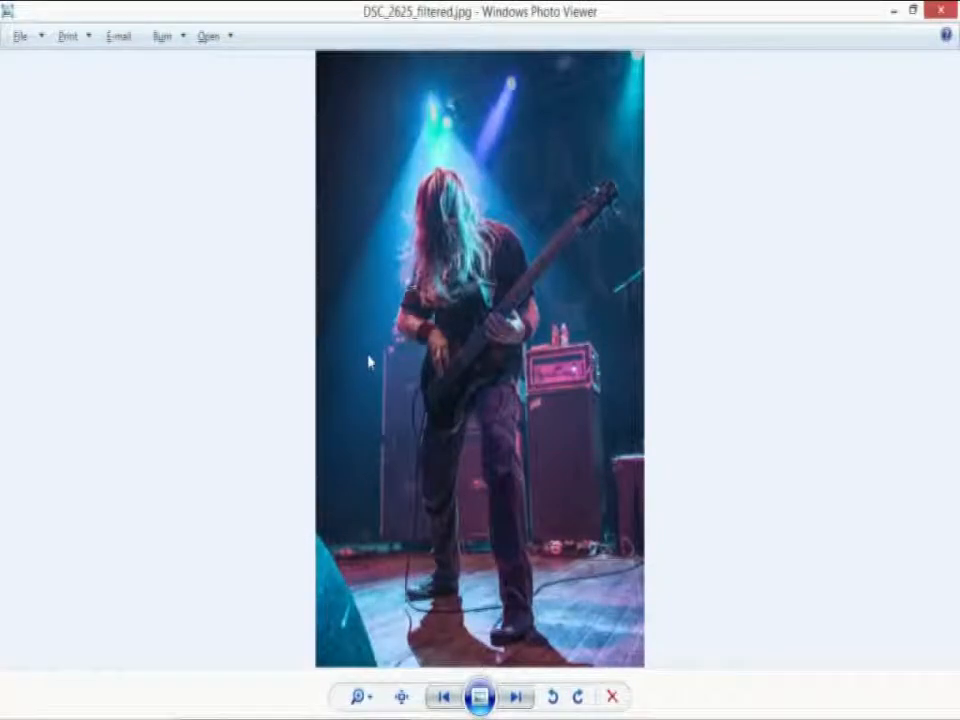
Alternate repeatedly between DSC_2625a.jpg and DSC_2625_filtered.jpg at full view to compare their noise reduction.
{"action": "left_click", "coordinate": [520, 702]}
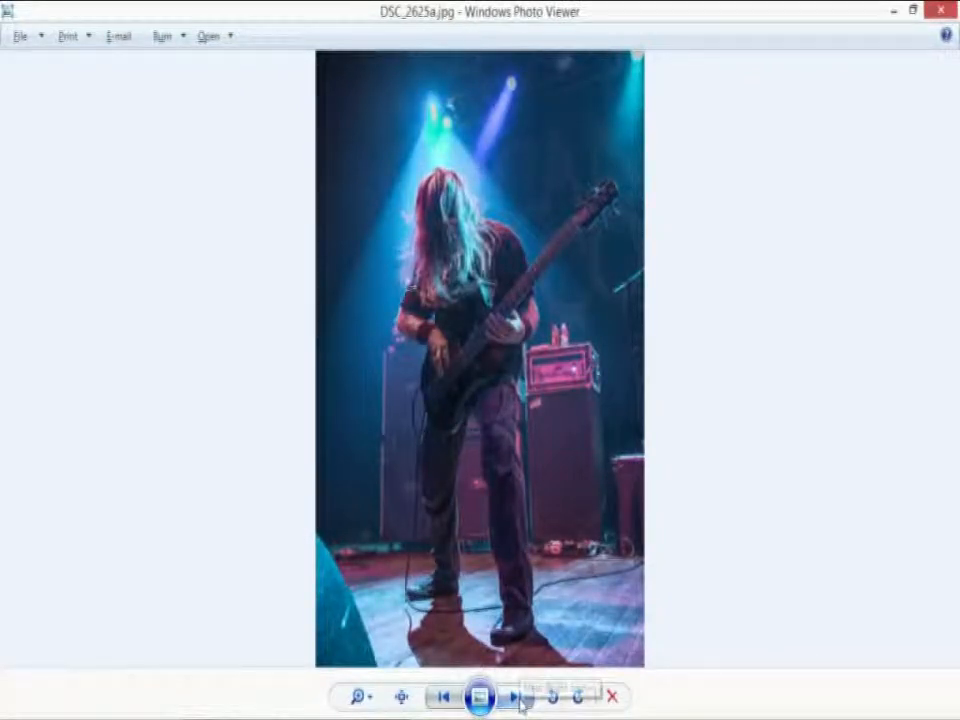
{"action": "left_click", "coordinate": [444, 697]}
{"action": "left_click", "coordinate": [508, 703]}
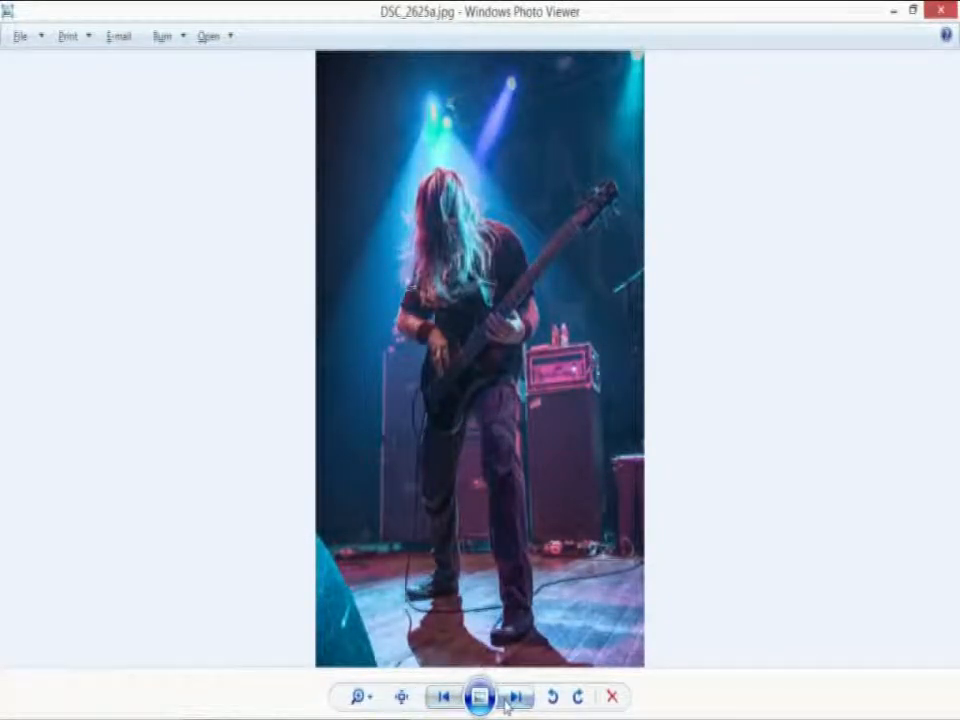
{"action": "left_click", "coordinate": [446, 700]}
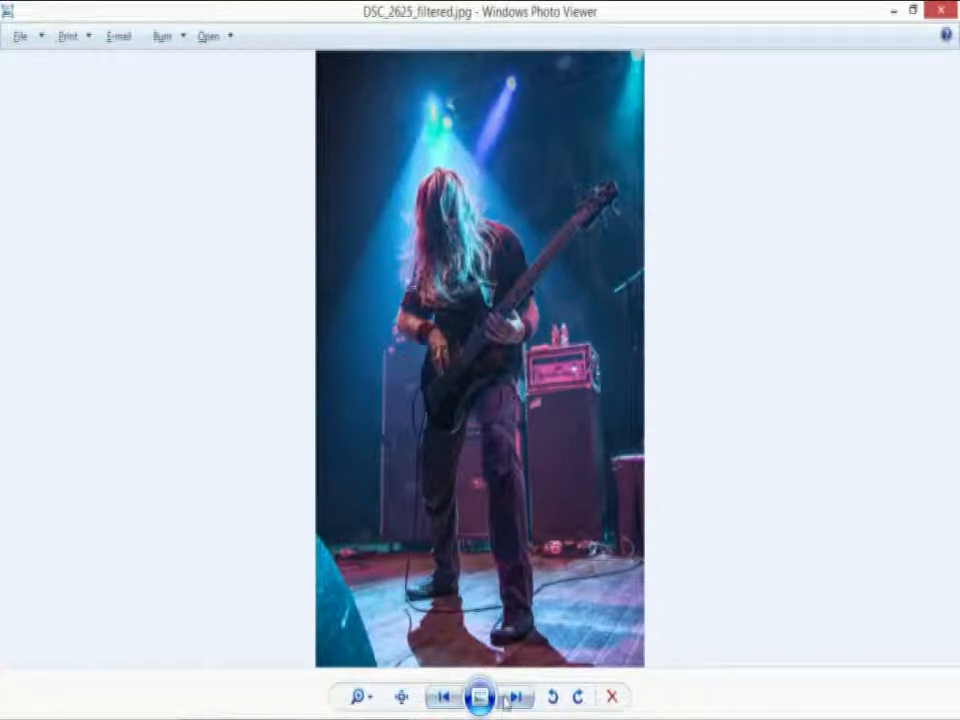
{"action": "left_click", "coordinate": [446, 700]}
{"action": "left_click", "coordinate": [446, 700]}
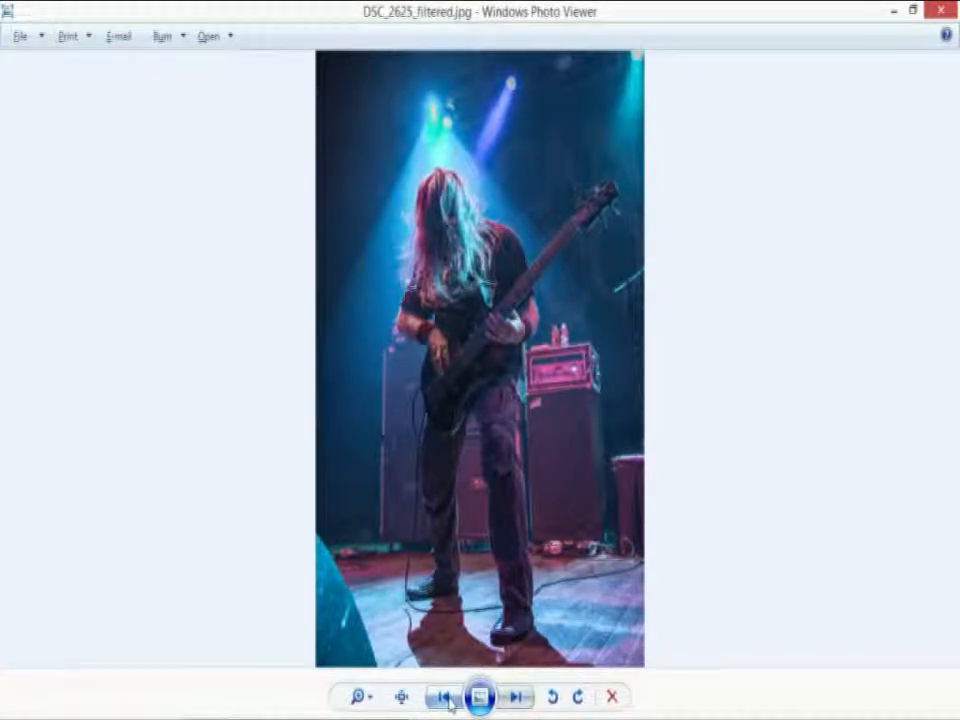
{"action": "left_click", "coordinate": [517, 700]}
{"action": "left_click", "coordinate": [446, 700]}
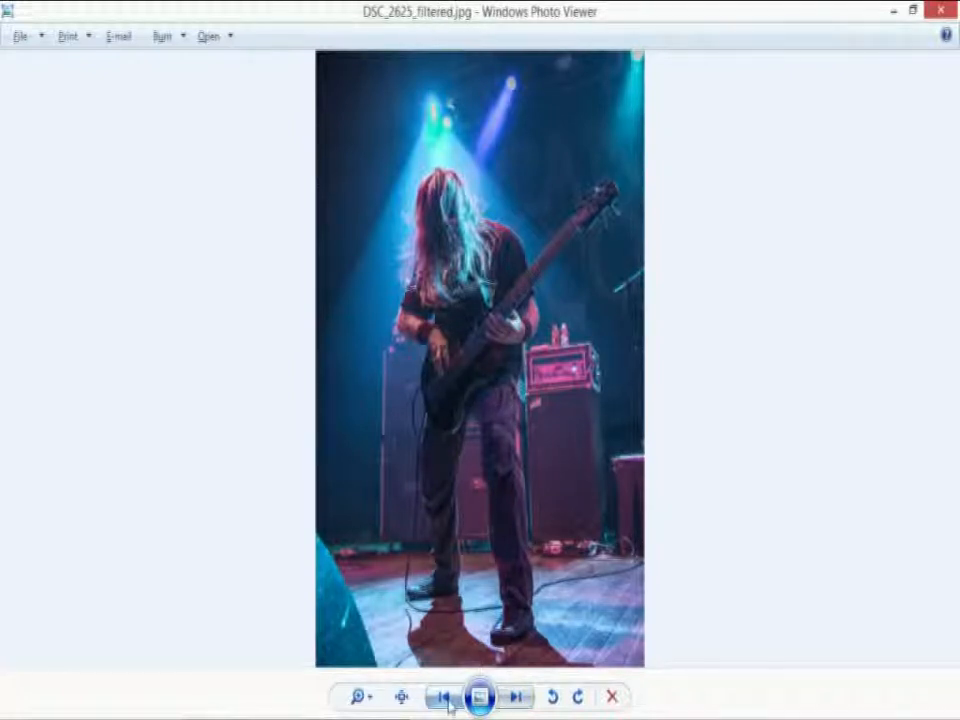
{"action": "left_click", "coordinate": [514, 700]}
{"action": "left_click", "coordinate": [444, 700]}
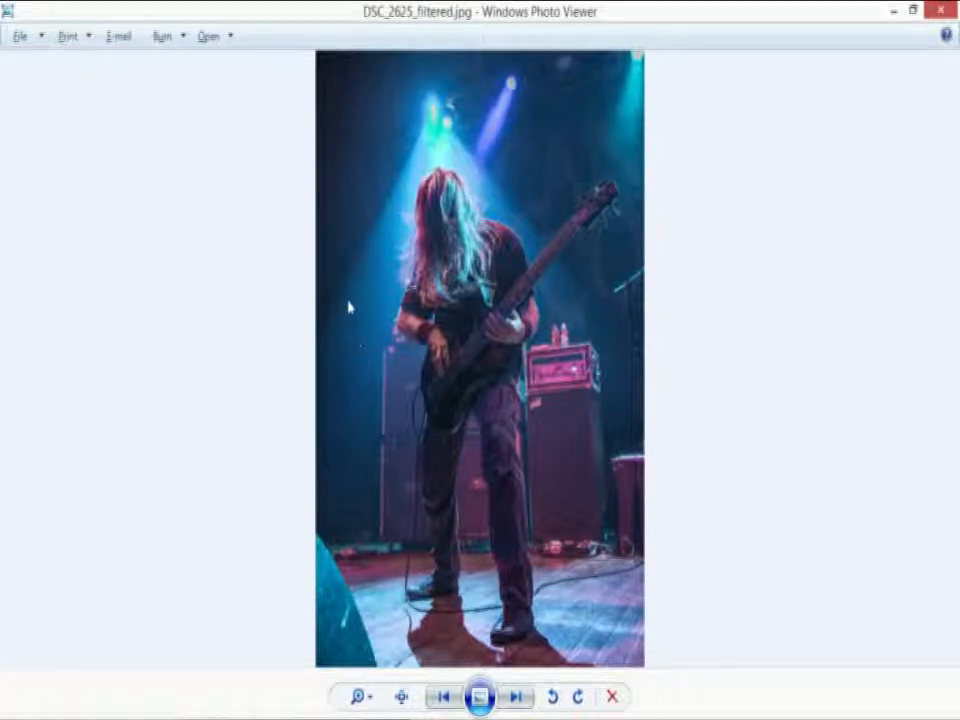
{"action": "left_click", "coordinate": [517, 697]}
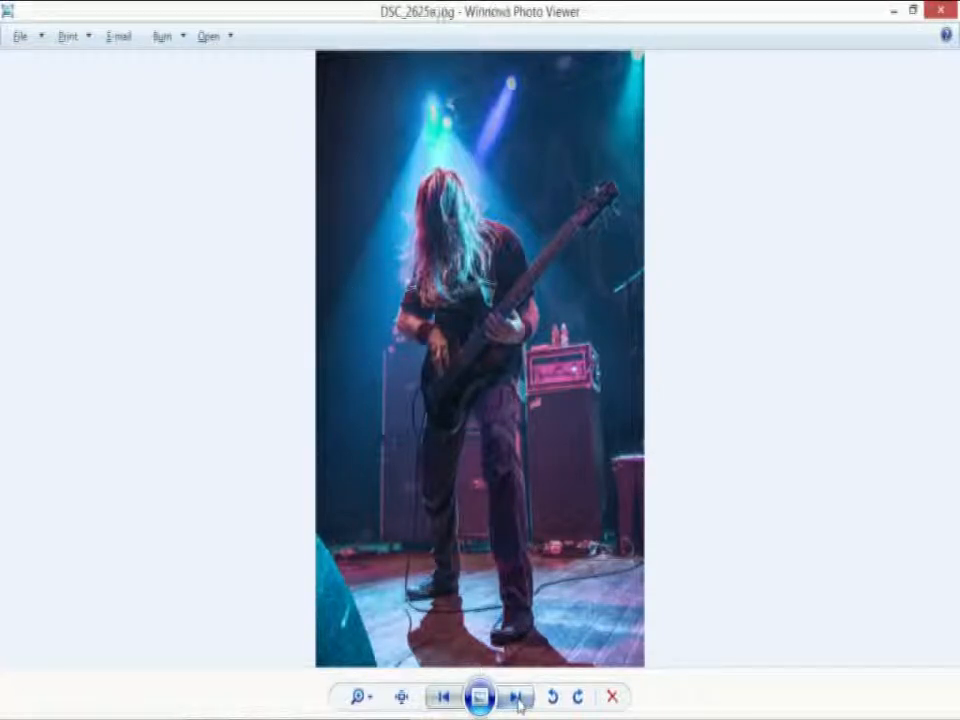
{"action": "left_click", "coordinate": [444, 697]}
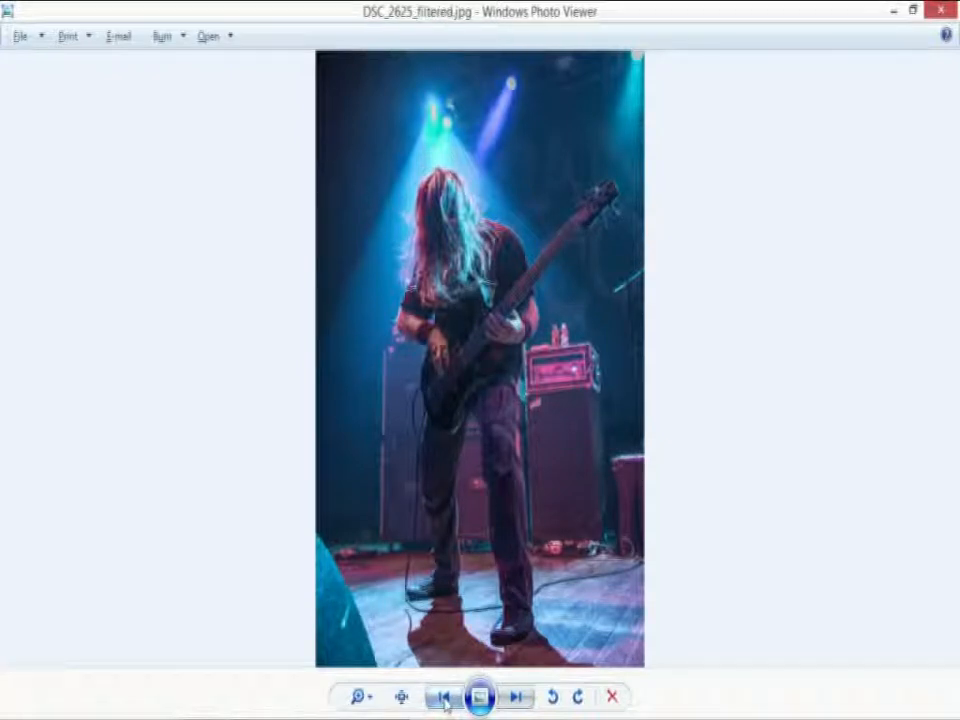
{"action": "left_click", "coordinate": [518, 698]}
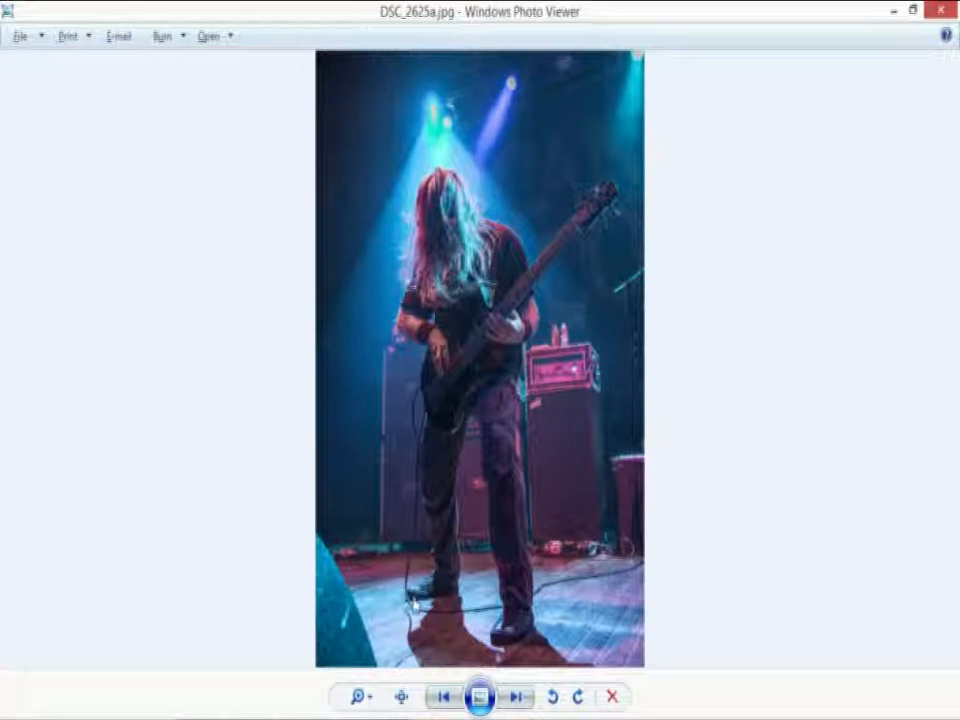
{"action": "left_click", "coordinate": [446, 696]}
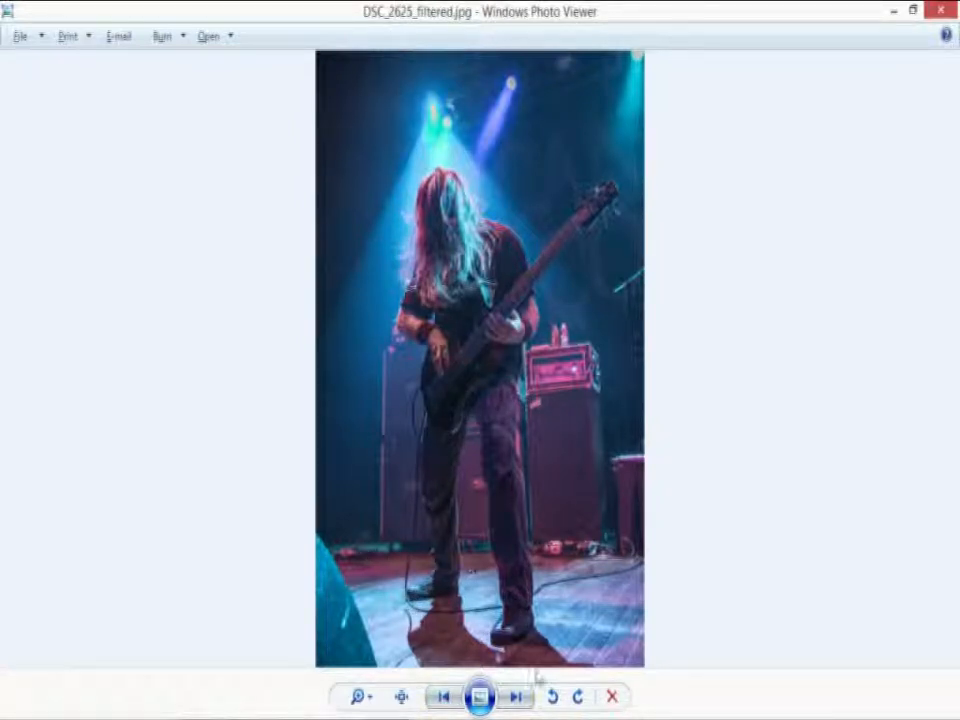
{"action": "left_click", "coordinate": [516, 696]}
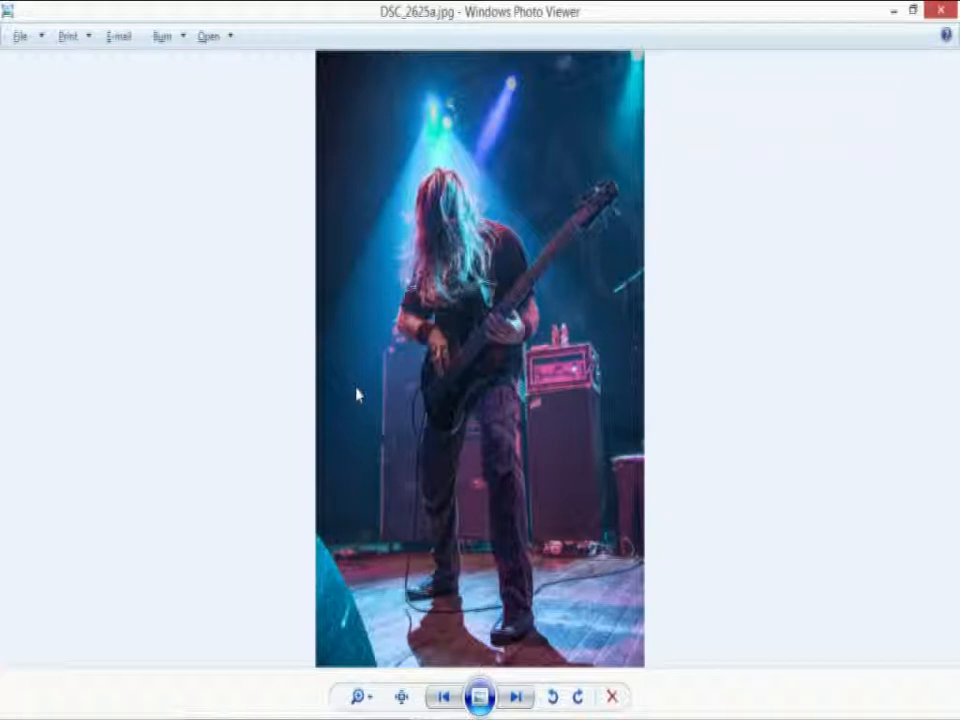
Delete DSC_2625a.jpg and DSC_2625_filtered.jpg and return to the desktop.
{"action": "left_click", "coordinate": [612, 697]}
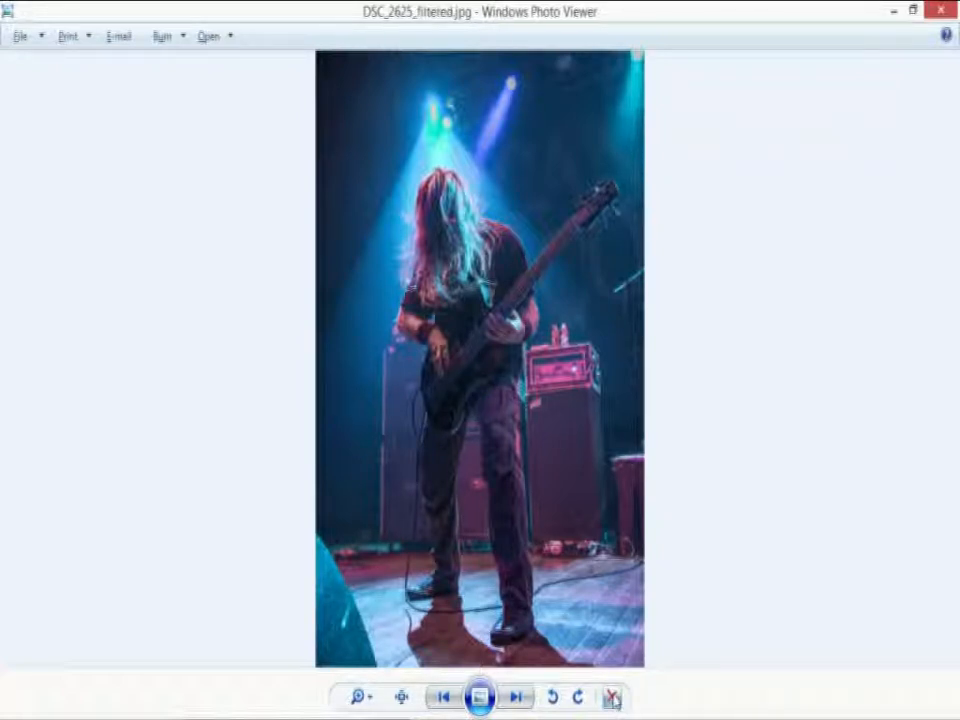
{"action": "left_click", "coordinate": [612, 697]}
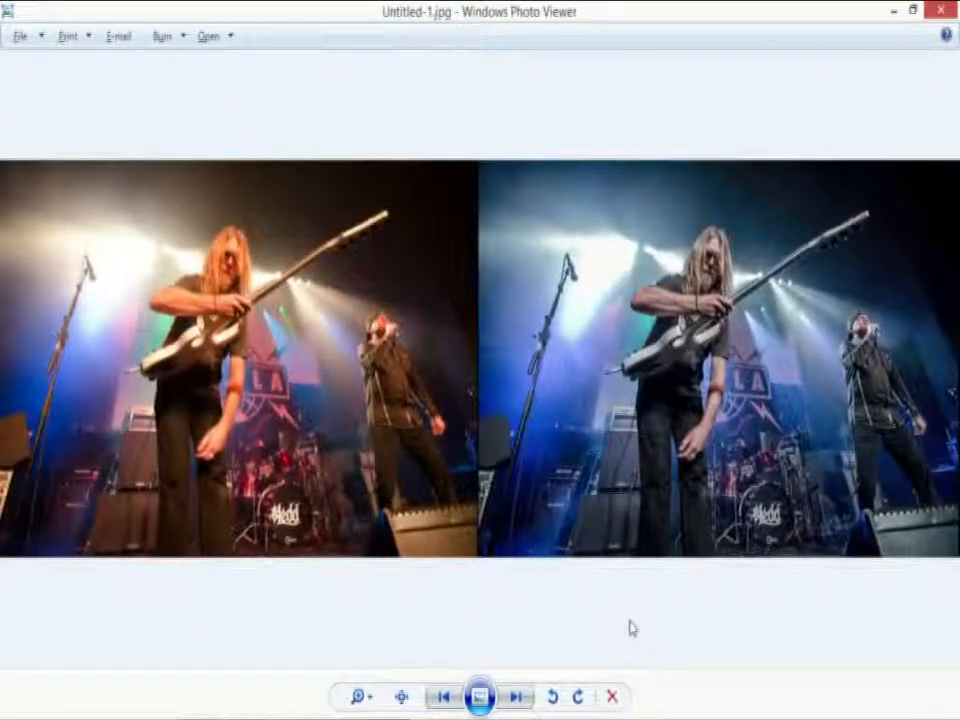
{"action": "left_click", "coordinate": [893, 11]}
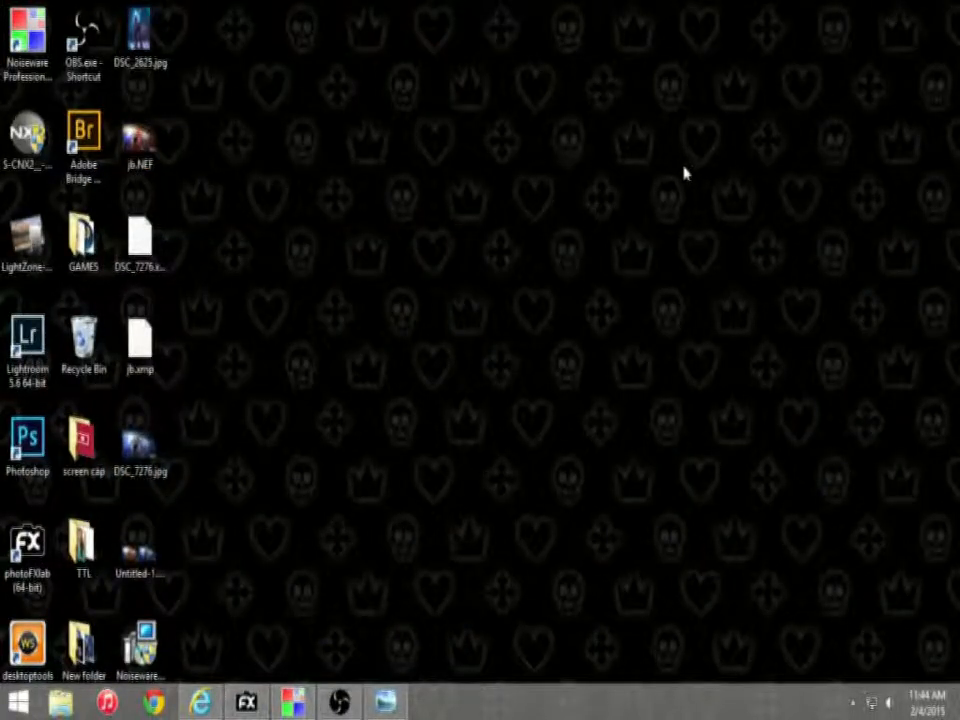
{"action": "left_click", "coordinate": [350, 701]}
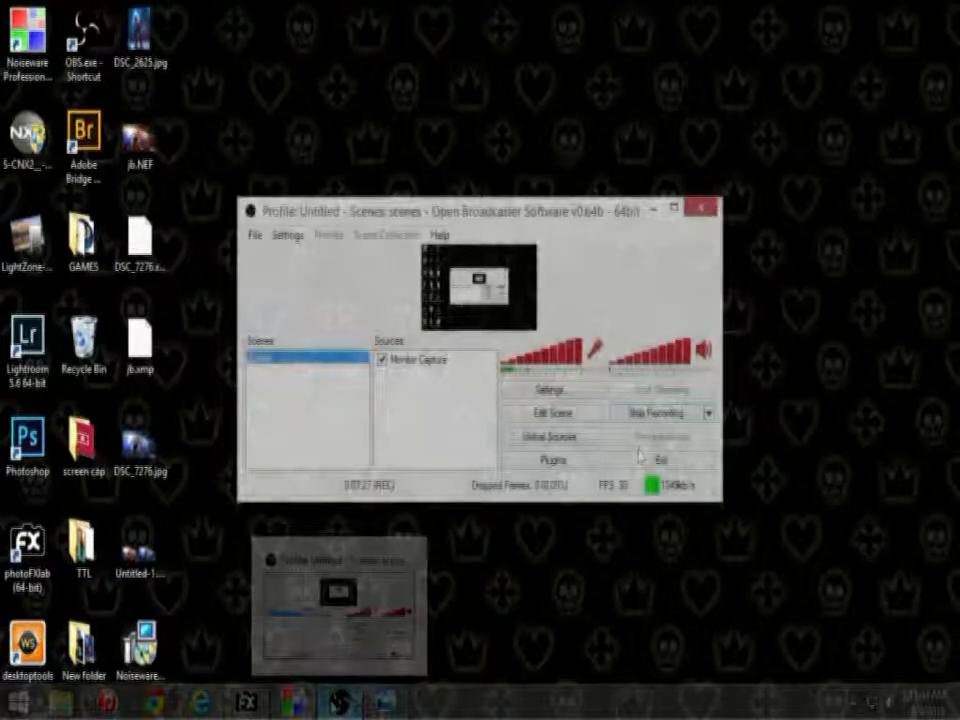